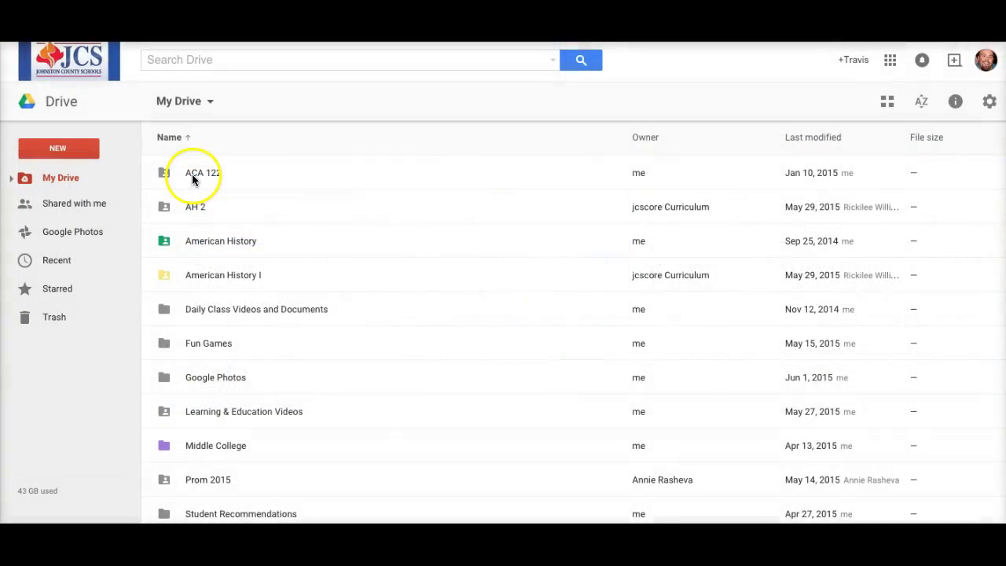
Open the American History folder in My Drive and go into its American History 1 subfolder
{"action": "left_click", "coordinate": [192, 177]}
{"action": "left_click", "coordinate": [209, 242]}
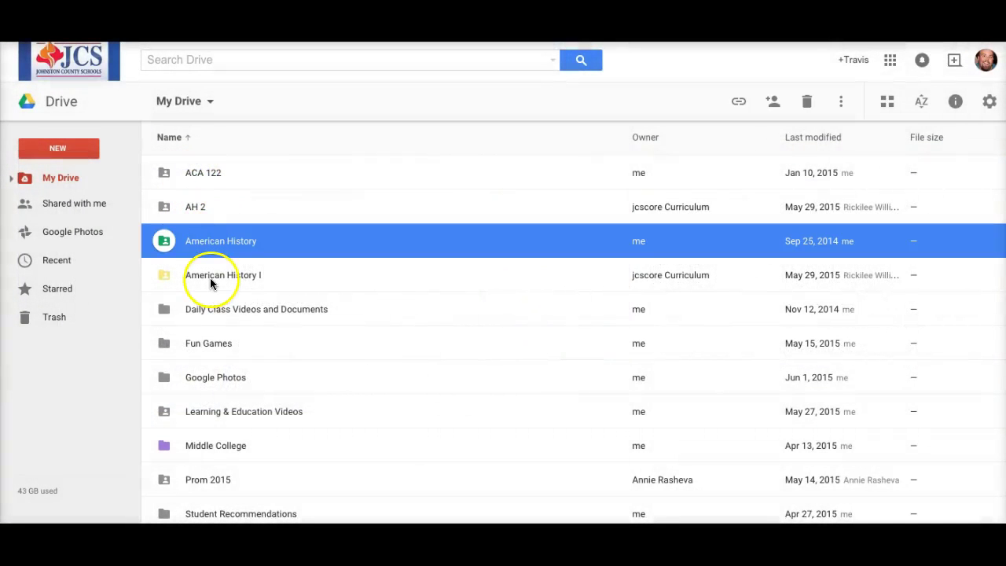
{"action": "double_click", "coordinate": [219, 246]}
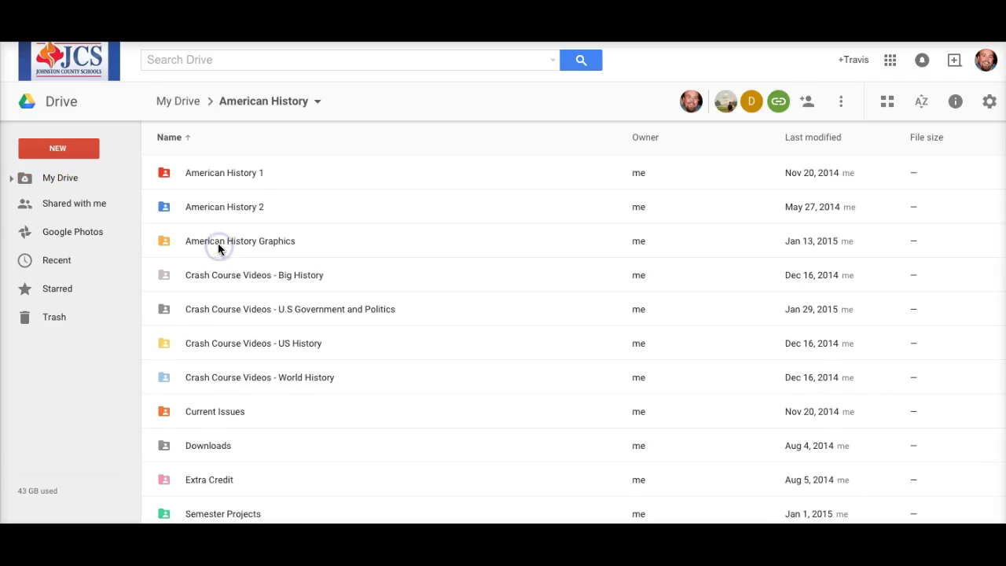
{"action": "left_click", "coordinate": [217, 172]}
{"action": "left_click", "coordinate": [217, 208]}
{"action": "double_click", "coordinate": [217, 209]}
{"action": "left_click", "coordinate": [276, 100]}
{"action": "double_click", "coordinate": [225, 176]}
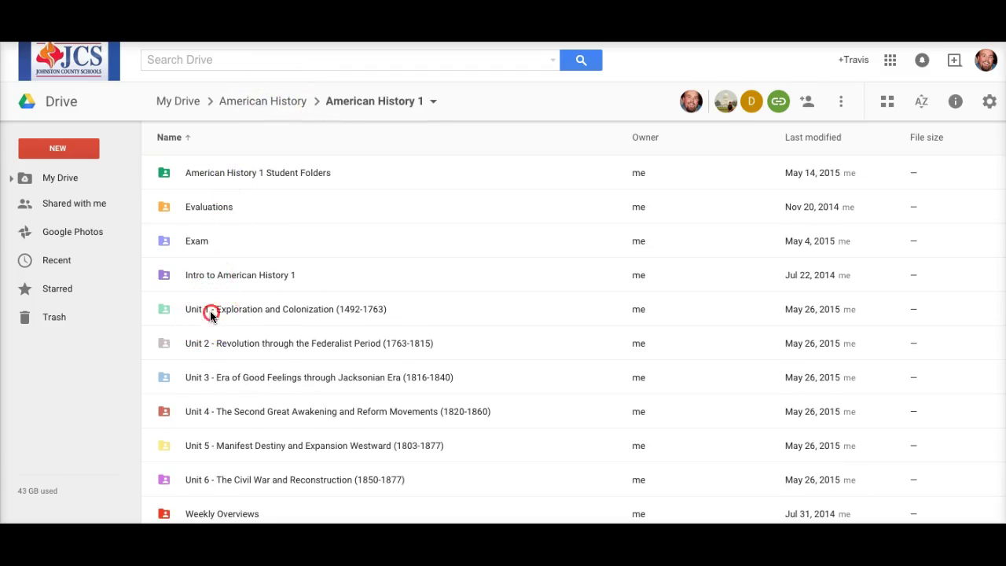
Open the sharing settings of the "Unit 1 - Exploration and Colonization (1492-1763)" folder
{"action": "right_click", "coordinate": [209, 310]}
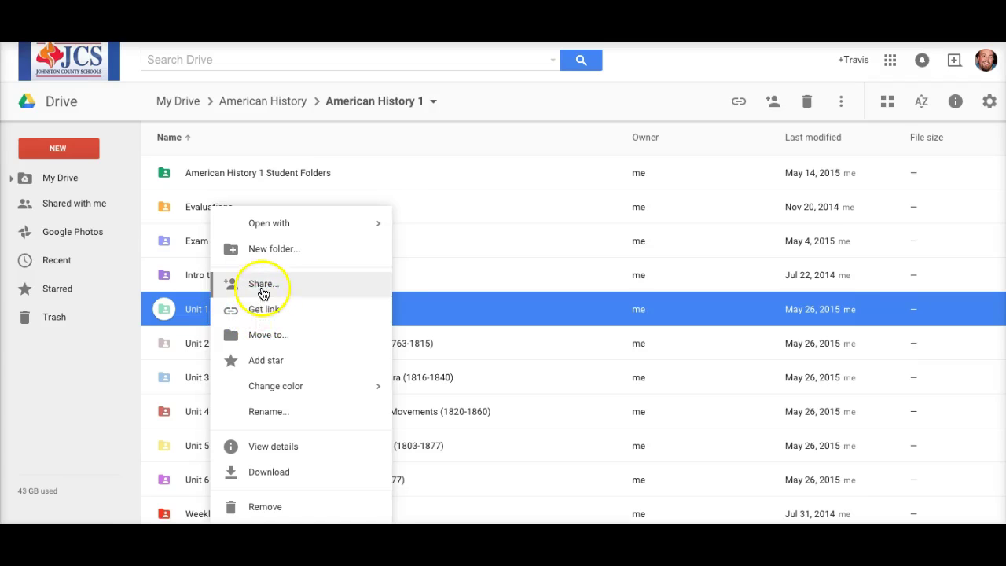
{"action": "left_click", "coordinate": [263, 285]}
{"action": "type", "text": "s"}
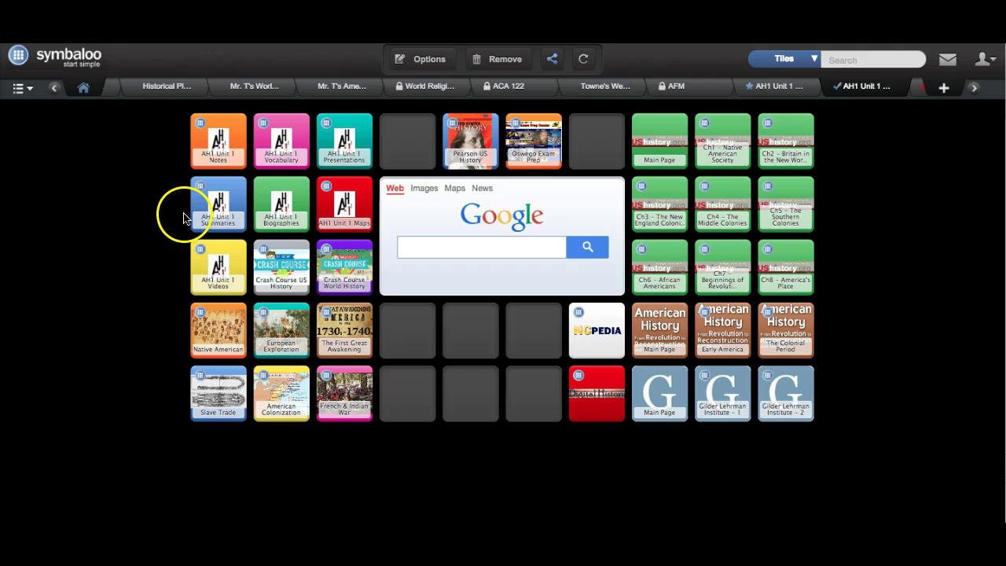
Switch to Symbaloo and look at the contents of the AH1 Unit 1 Notes tile group
{"action": "left_click", "coordinate": [226, 140]}
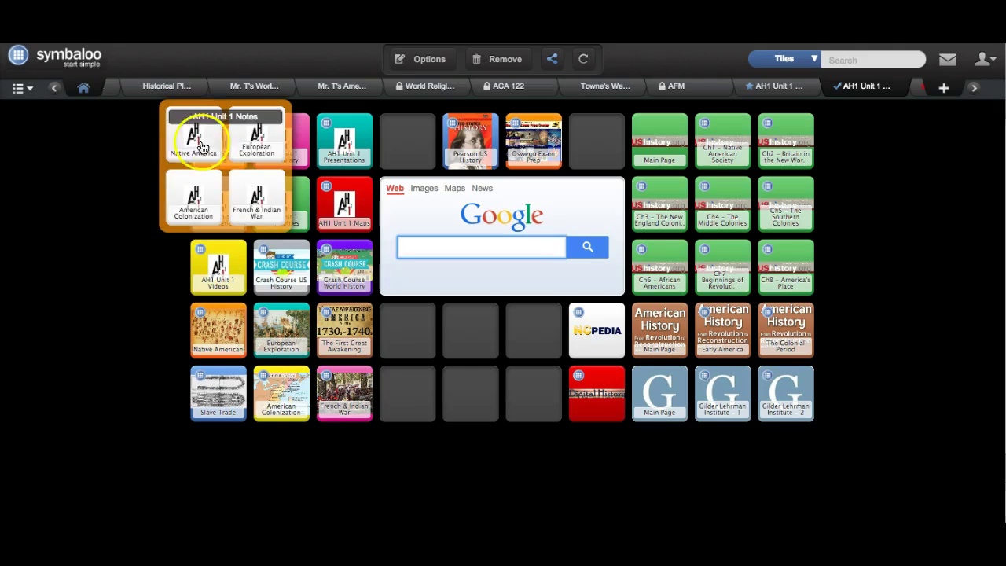
{"action": "left_click", "coordinate": [209, 334]}
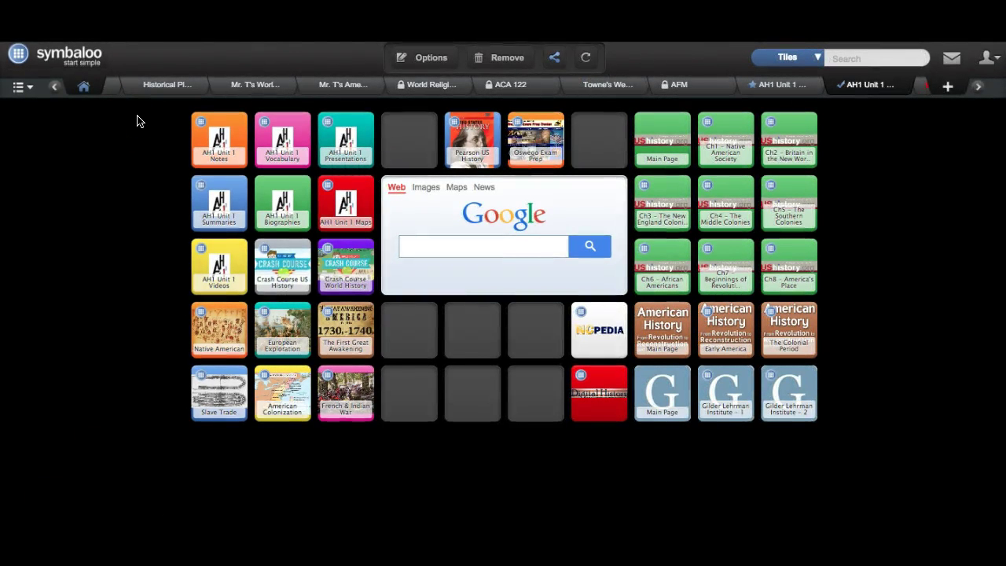
{"action": "left_click", "coordinate": [54, 86]}
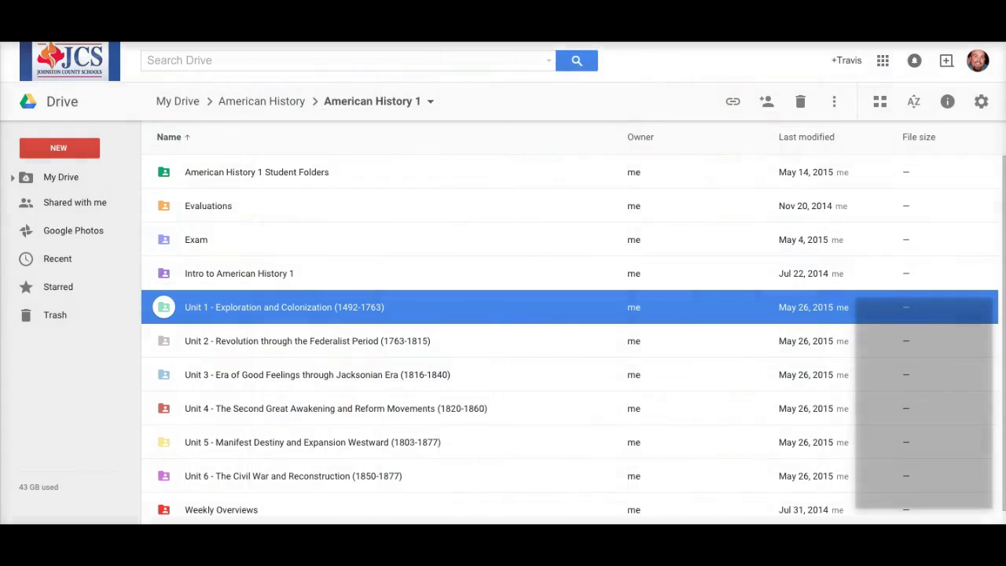
Return to Google Drive and go through the Unit 2 to Unit 6 folders inside American History 1
{"action": "left_click", "coordinate": [238, 341]}
{"action": "left_click", "coordinate": [238, 375]}
{"action": "left_click", "coordinate": [236, 405]}
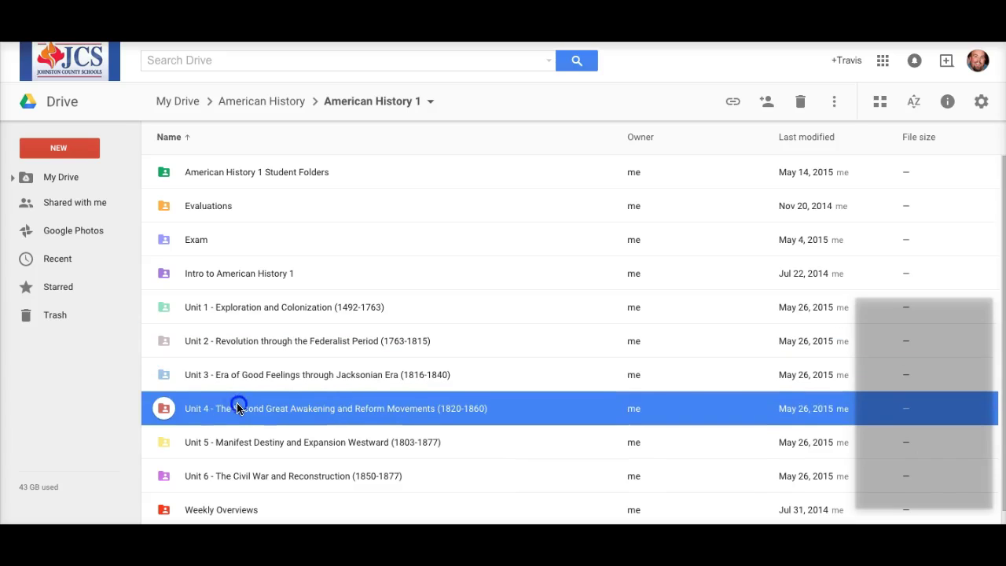
{"action": "left_click", "coordinate": [238, 445]}
{"action": "left_click", "coordinate": [252, 474]}
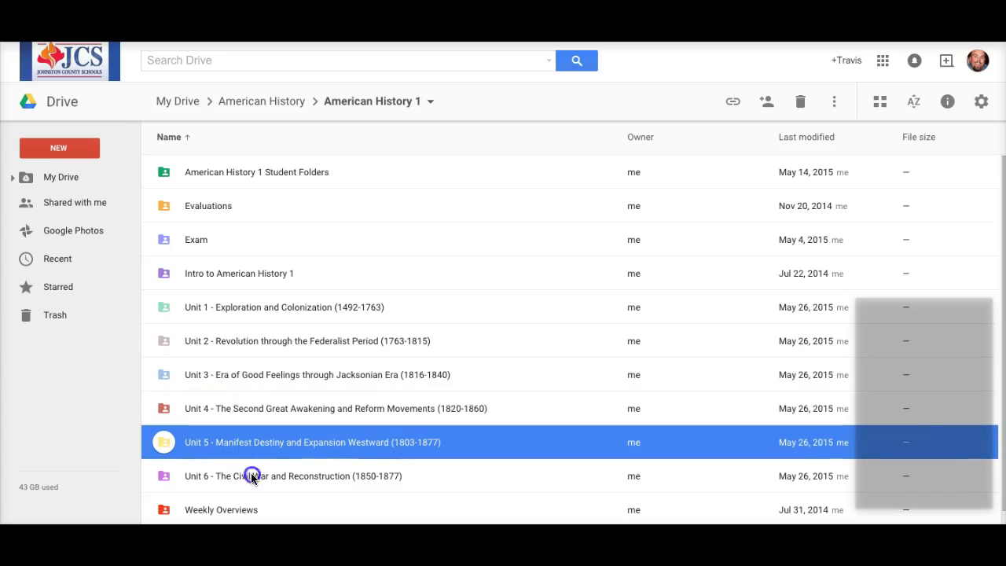
{"action": "scroll", "coordinate": [251, 486], "scroll_direction": "down", "scroll_amount": 1}
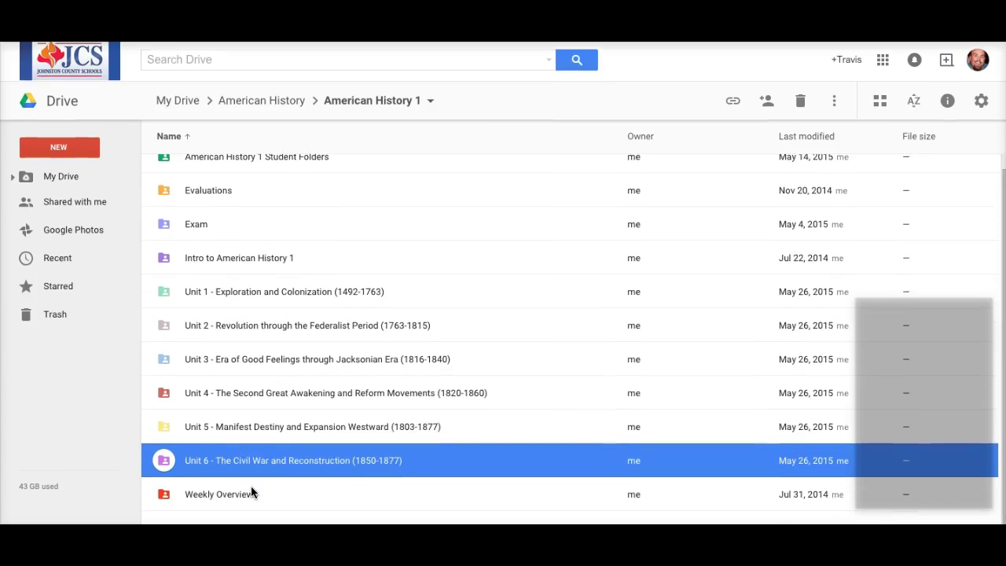
Look inside the Unit 3 folder and Unit 1's Pictures and Slides folder, returning to American History 1
{"action": "double_click", "coordinate": [236, 358]}
{"action": "double_click", "coordinate": [220, 375]}
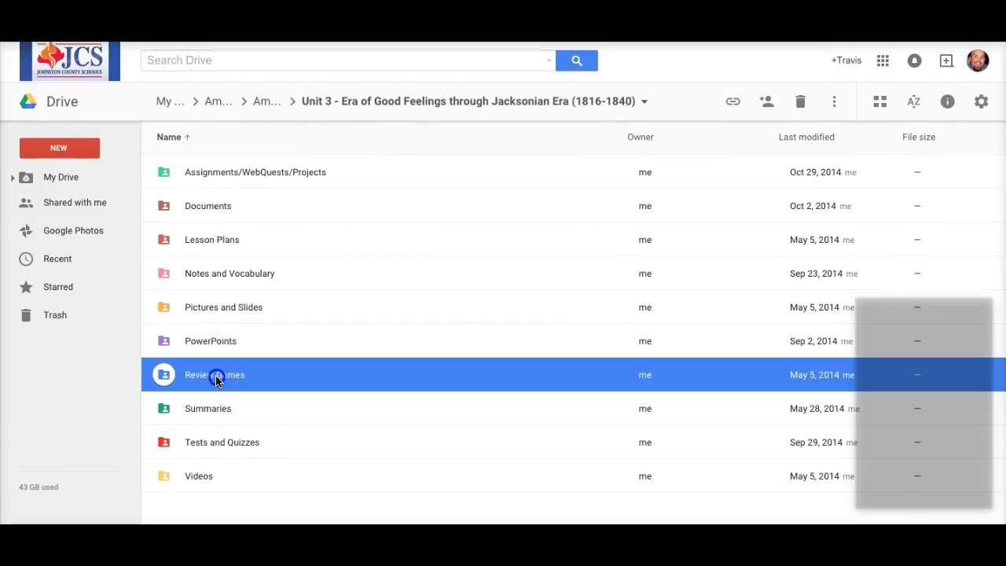
{"action": "left_click", "coordinate": [344, 102]}
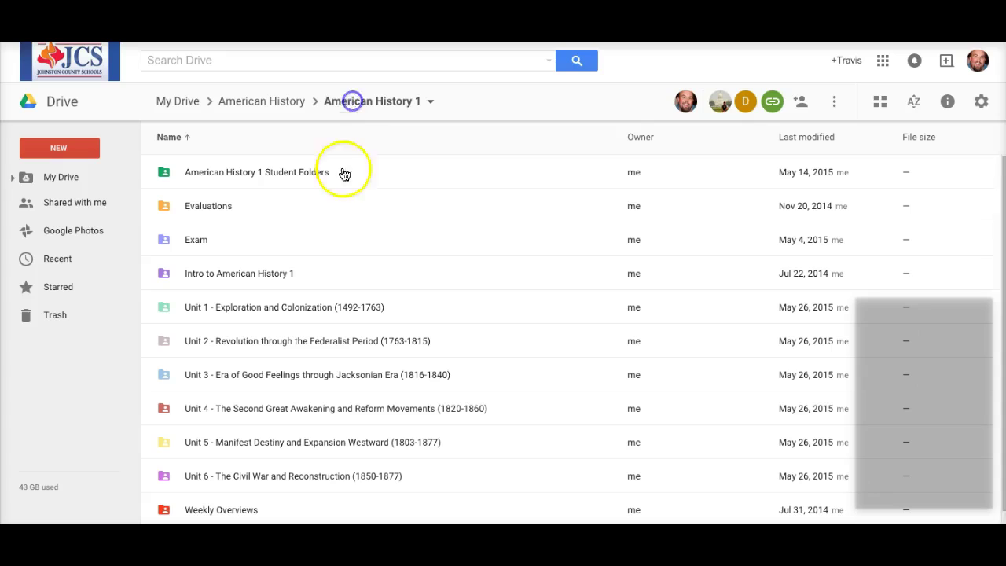
{"action": "double_click", "coordinate": [240, 310]}
{"action": "double_click", "coordinate": [231, 306]}
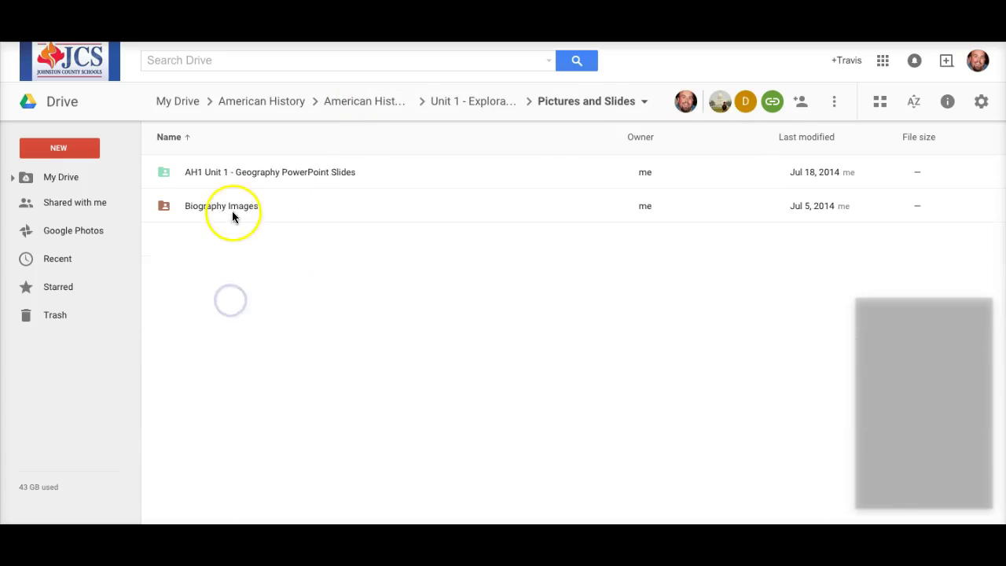
{"action": "left_click", "coordinate": [364, 101]}
Enter "??? uhmmmm i" as the Drive search text
{"action": "left_click", "coordinate": [201, 61]}
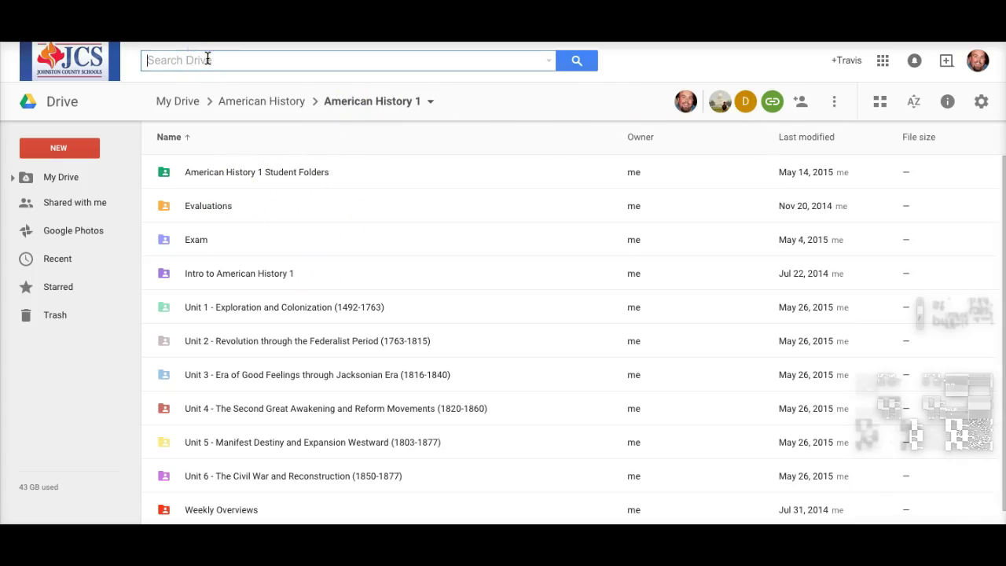
{"action": "type", "text": "???"}
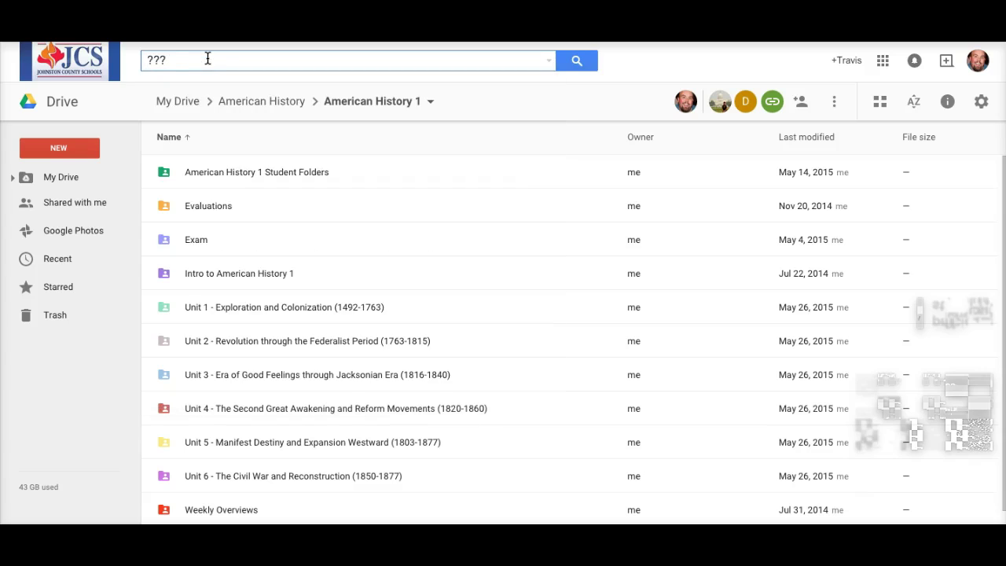
{"action": "type", "text": " uhmmmm i"}
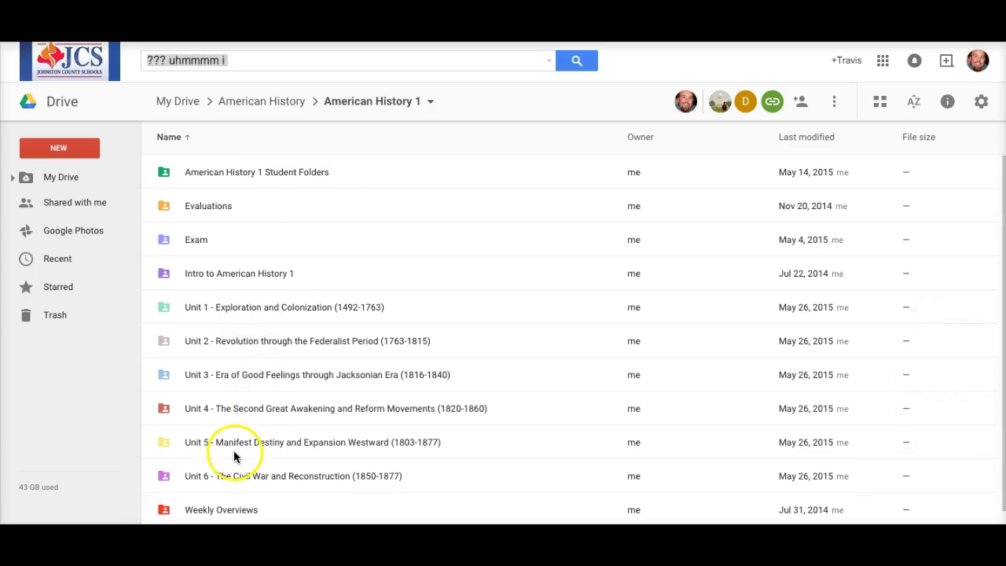
Open the Videos folder inside "Unit 1 - Exploration and Colonization (1492-1763)"
{"action": "left_click", "coordinate": [242, 308]}
{"action": "double_click", "coordinate": [242, 307]}
{"action": "double_click", "coordinate": [202, 479]}
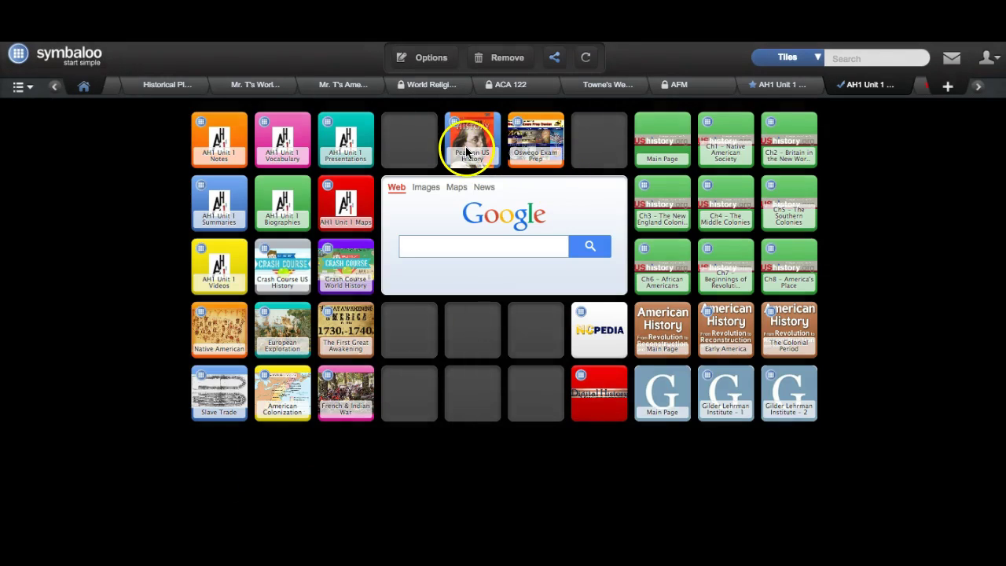
Switch to Symbaloo and look through the AH1 Unit 1 Maps, Biographies, Notes and Vocabulary tile groups
{"action": "left_click", "coordinate": [364, 198]}
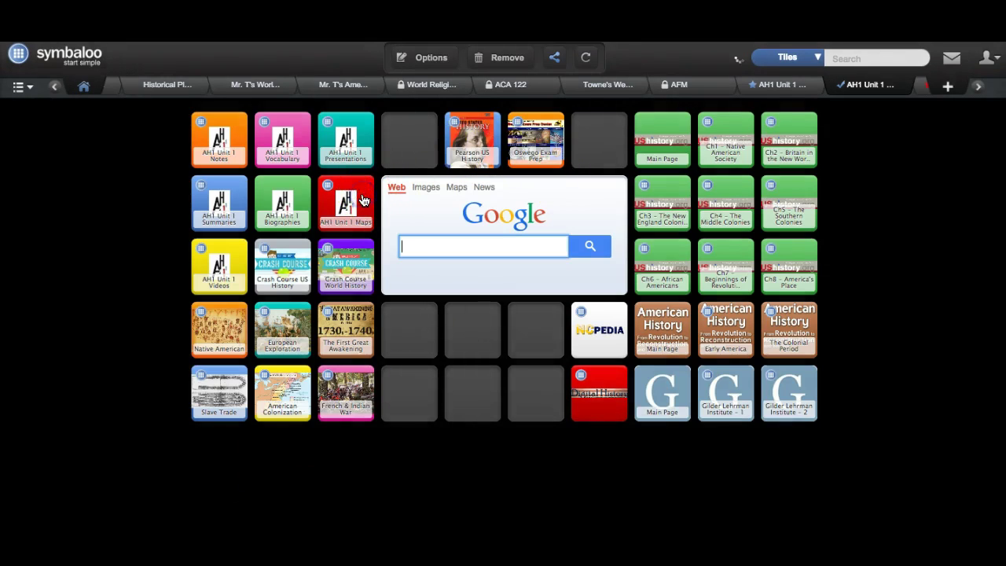
{"action": "left_click", "coordinate": [268, 206]}
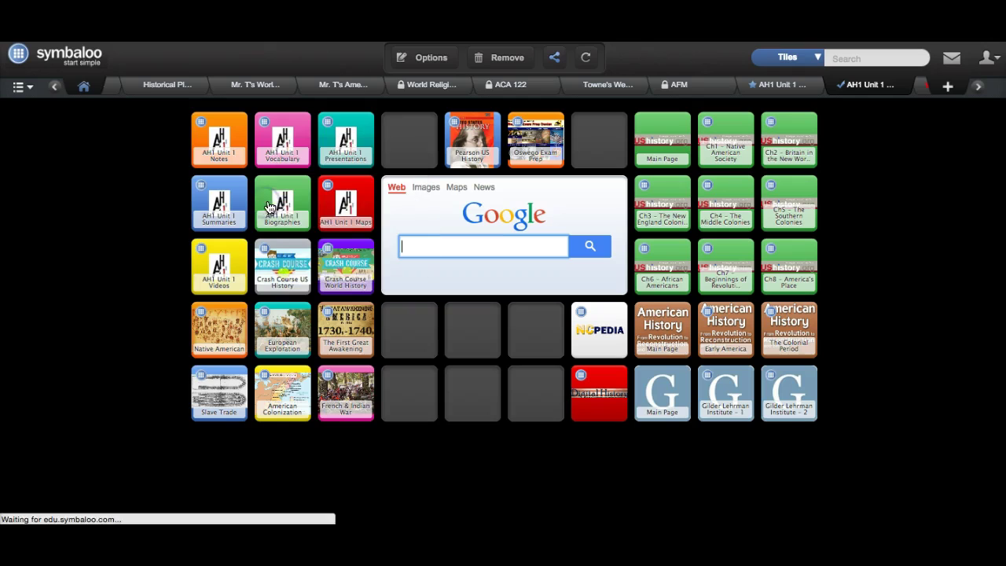
{"action": "left_click", "coordinate": [202, 144]}
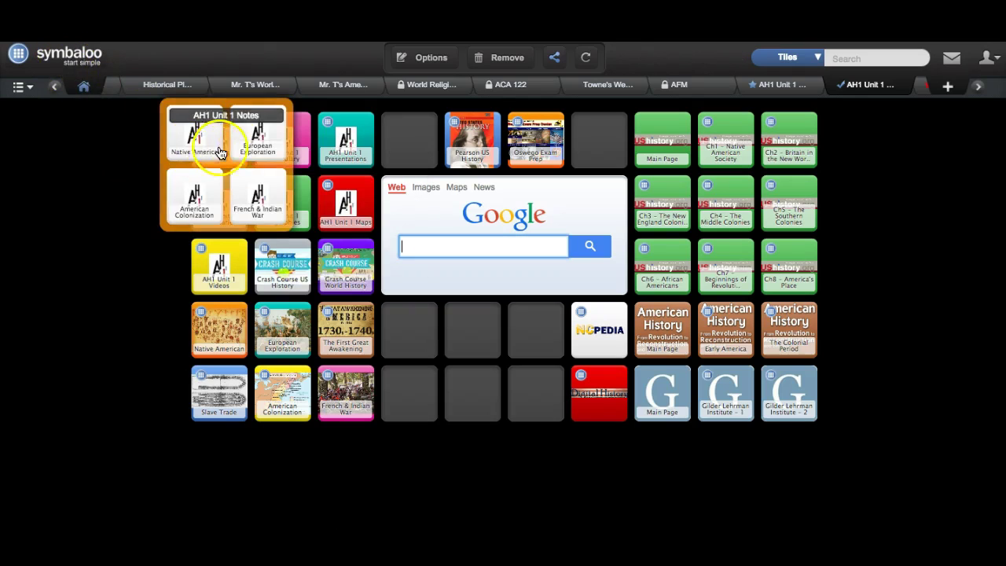
{"action": "left_click", "coordinate": [302, 143]}
{"action": "left_click", "coordinate": [298, 145]}
{"action": "left_click", "coordinate": [264, 202]}
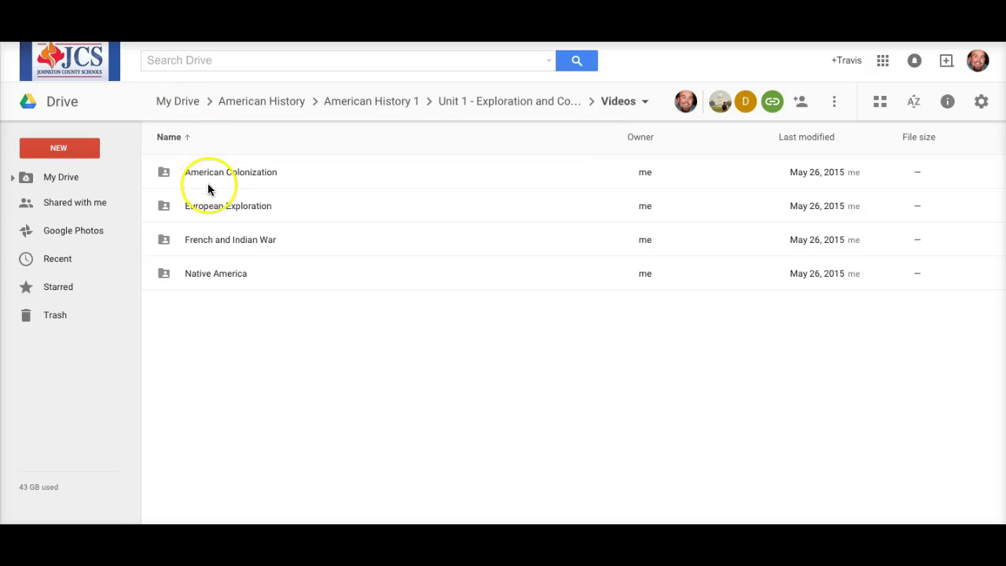
Check the American Colonization videos folder in Google Drive, then return to the Unit 1 resource tiles in Symbaloo
{"action": "right_click", "coordinate": [208, 178]}
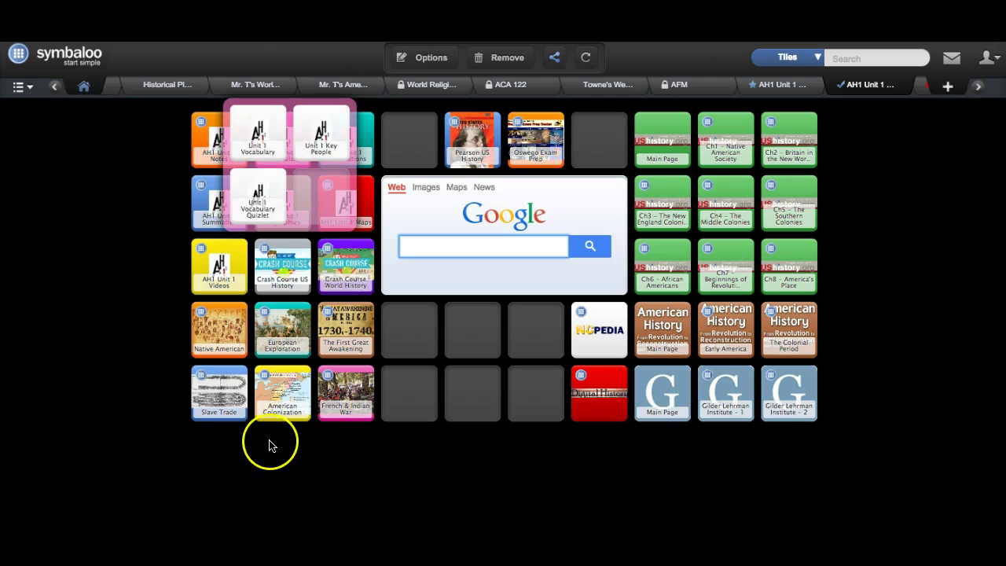
{"action": "left_click", "coordinate": [270, 446]}
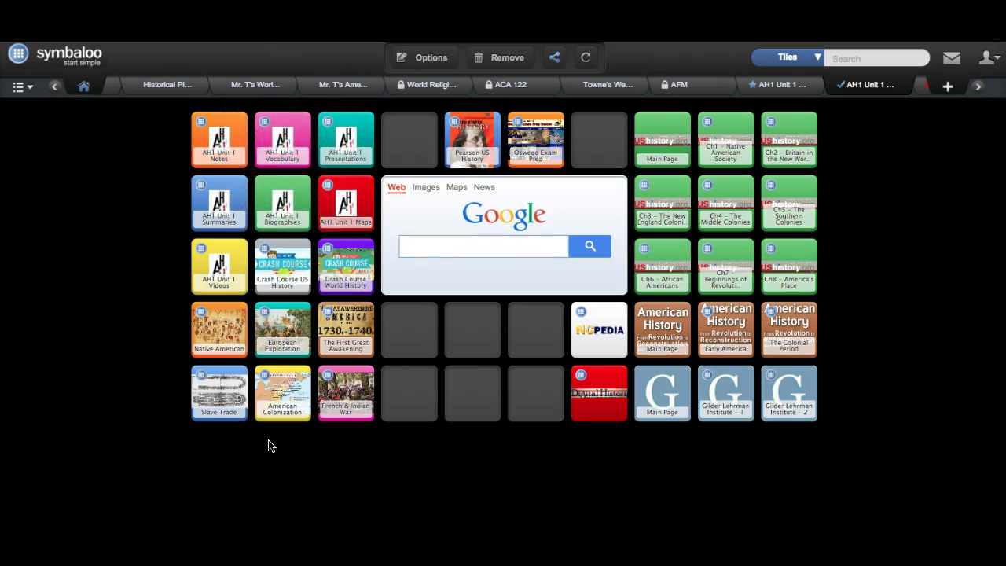
{"action": "right_click", "coordinate": [337, 399]}
{"action": "left_click", "coordinate": [376, 247]}
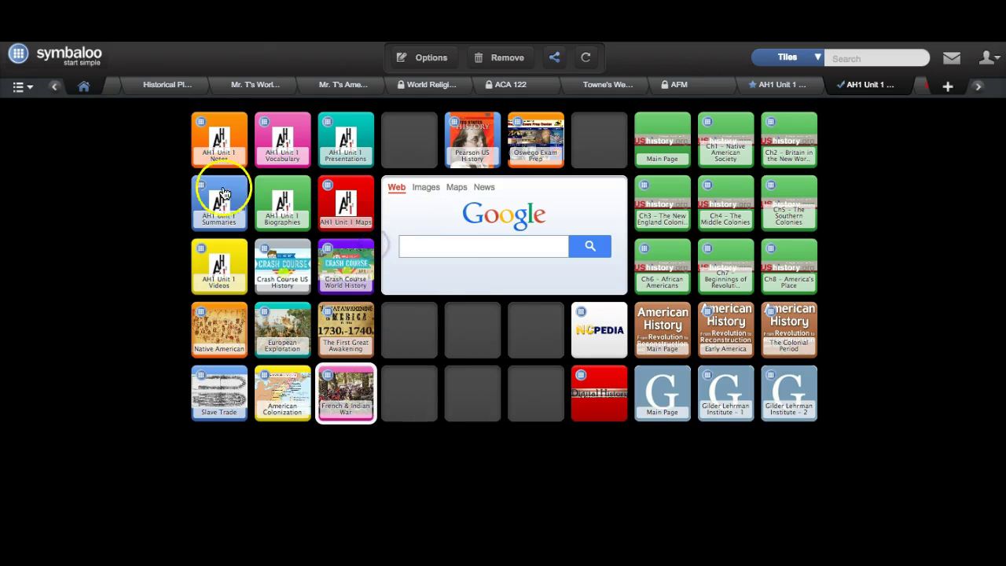
{"action": "left_click", "coordinate": [233, 115]}
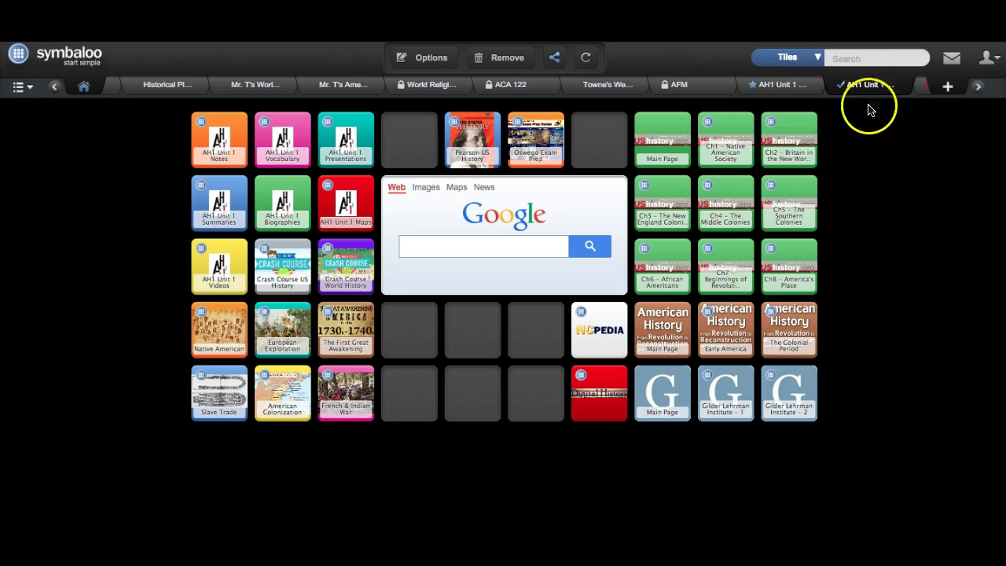
Look over the Unit 1 web resource tiles, including UShistory.org, The Colonial Period, Gilder Lehrman, Digital History and The First Great Awakening
{"action": "left_click", "coordinate": [729, 158]}
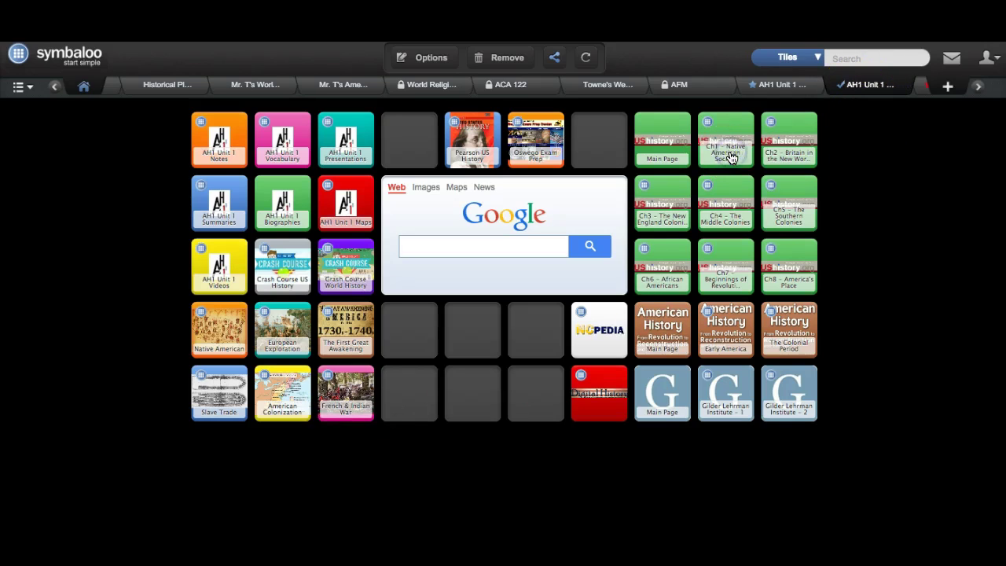
{"action": "left_click", "coordinate": [786, 330]}
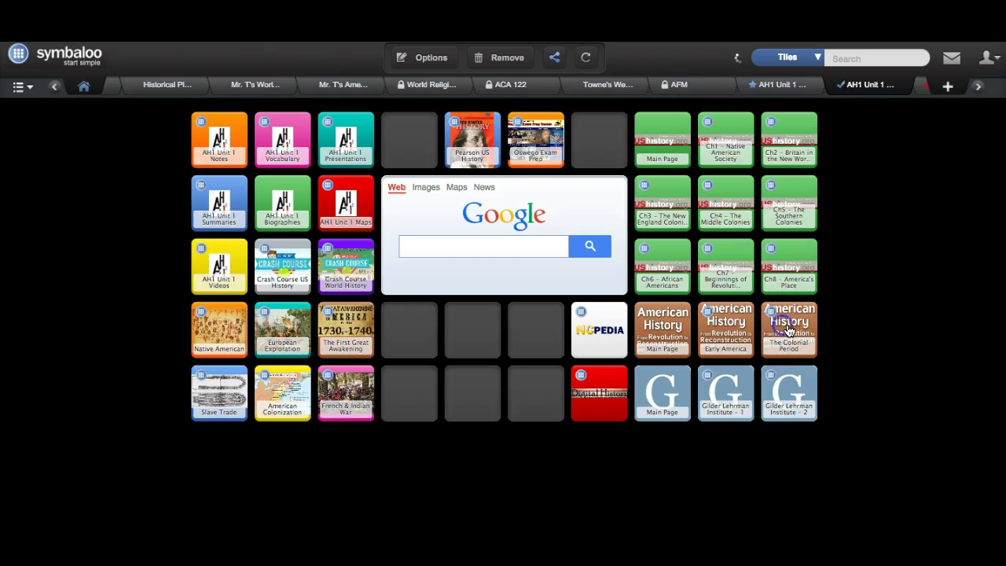
{"action": "left_click", "coordinate": [660, 395]}
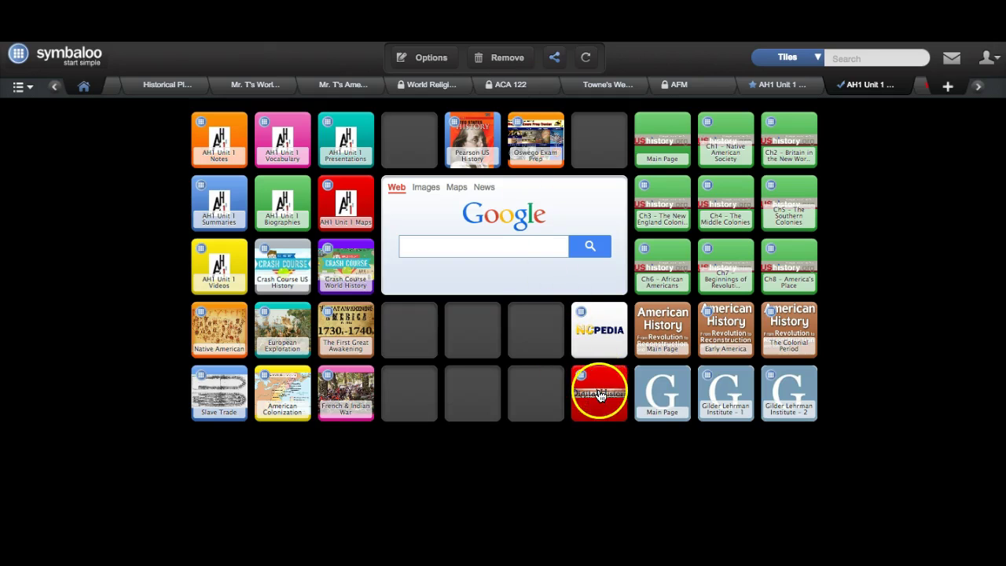
{"action": "left_click", "coordinate": [599, 393]}
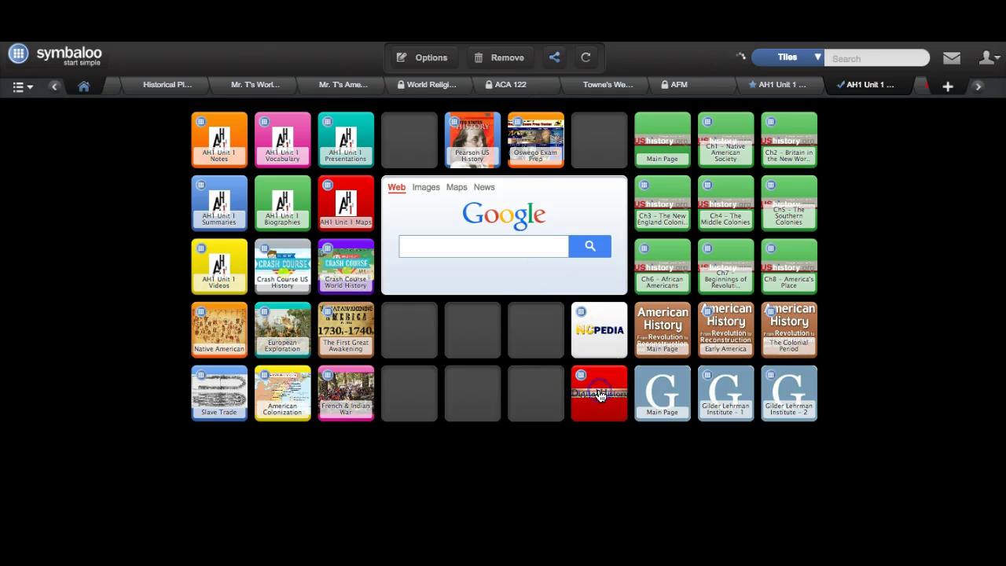
{"action": "left_click", "coordinate": [278, 445]}
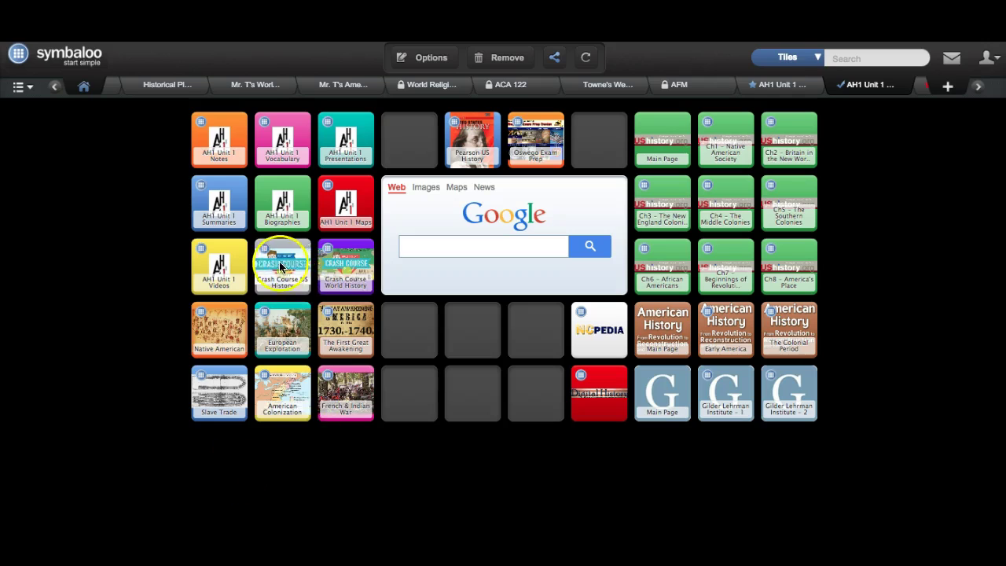
{"action": "left_click", "coordinate": [351, 334]}
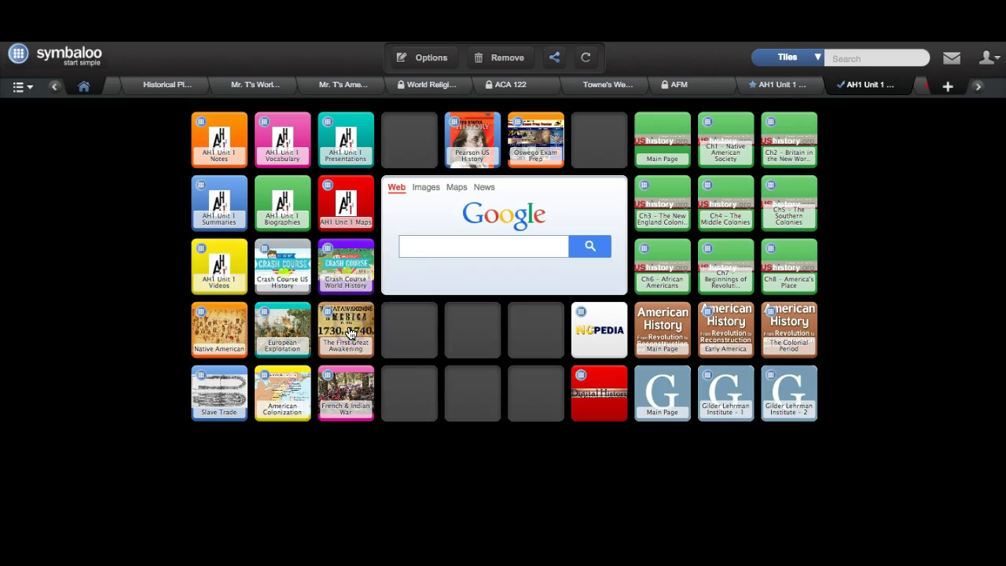
{"action": "left_click", "coordinate": [139, 143]}
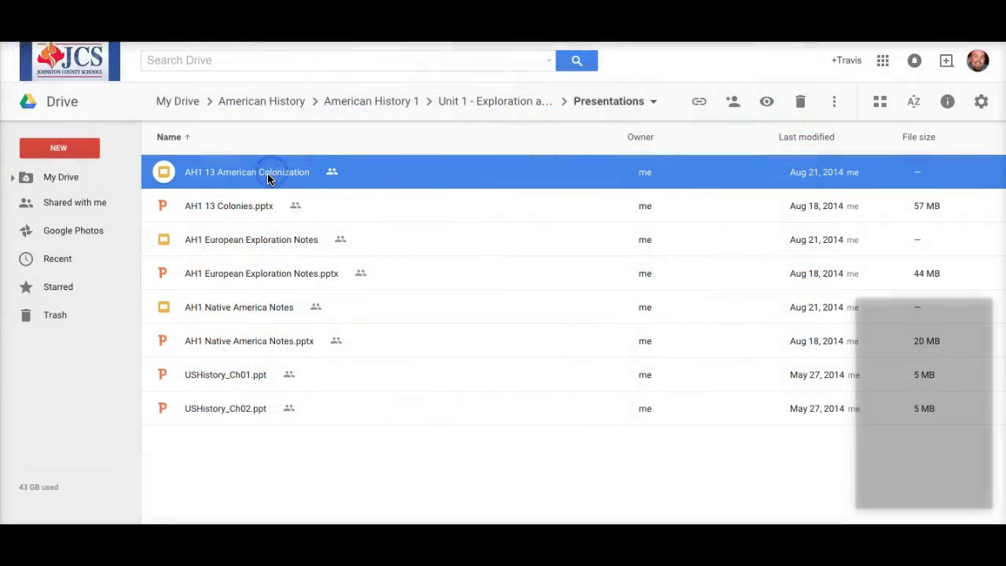
Get the shareable link of the "AH1 13 American Colonization" presentation in Google Drive and open its sharing settings
{"action": "right_click", "coordinate": [268, 173]}
{"action": "left_click", "coordinate": [328, 278]}
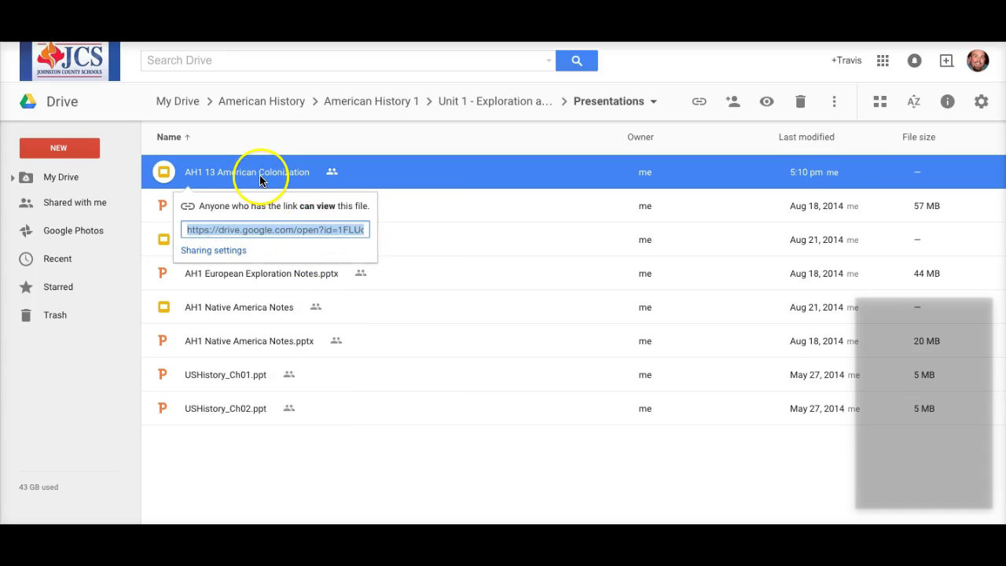
{"action": "right_click", "coordinate": [261, 180]}
{"action": "left_click", "coordinate": [311, 254]}
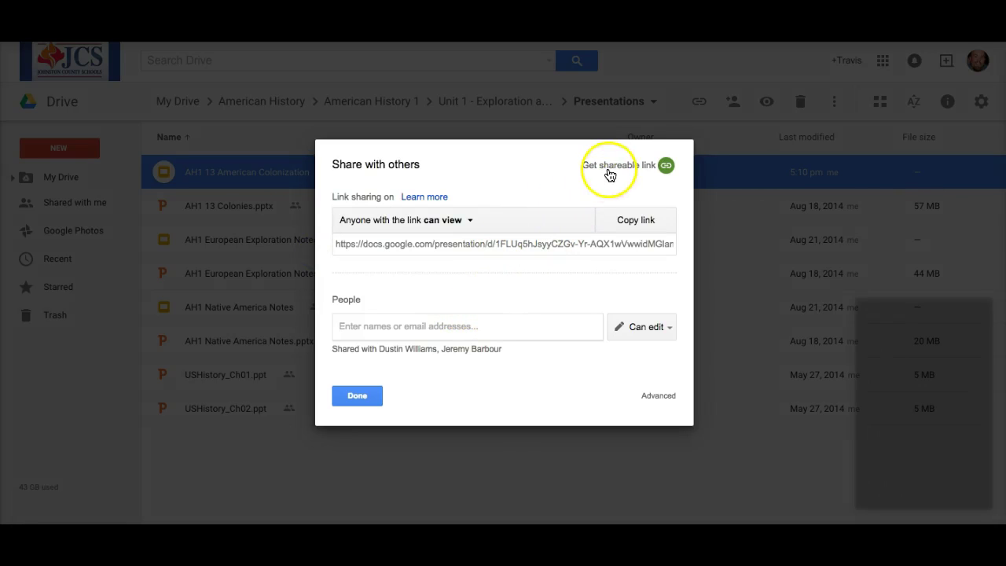
Review the link-sharing access levels for the AH1 13 American Colonization presentation, including the additional options
{"action": "left_click", "coordinate": [472, 221]}
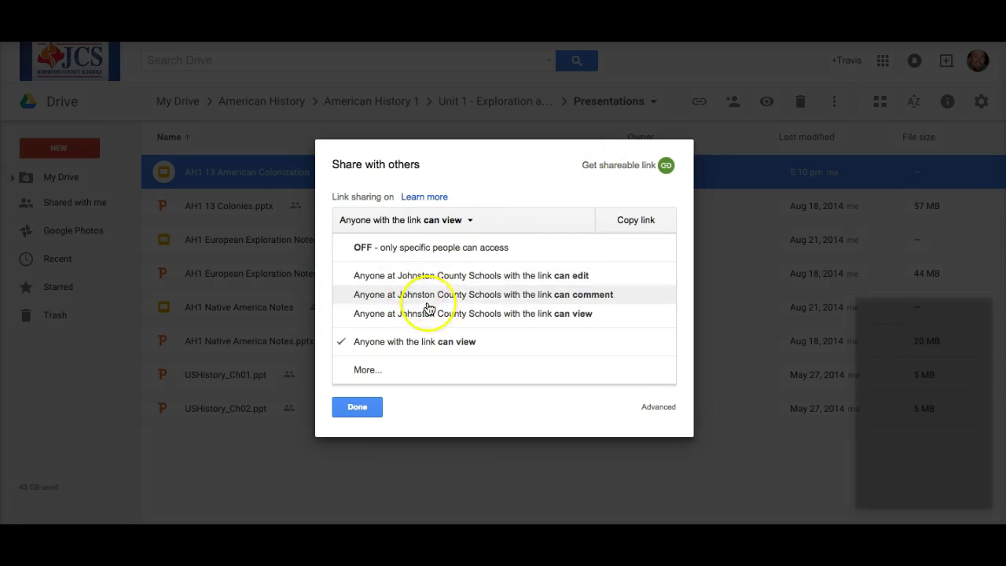
{"action": "left_click", "coordinate": [366, 371]}
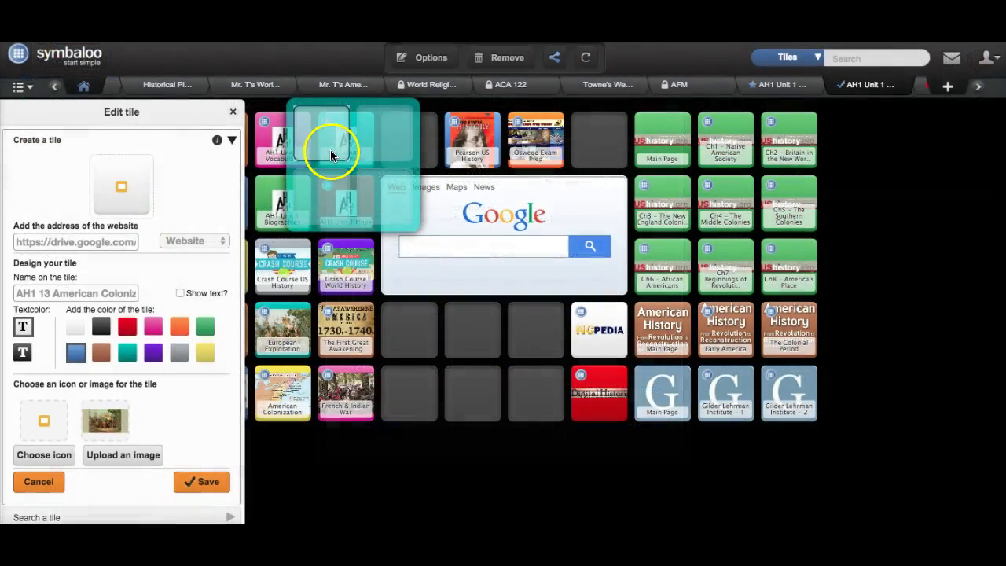
Name the new presentation tile "American Colonization" and show the name on the tile
{"action": "left_click", "coordinate": [54, 293]}
{"action": "left_click", "coordinate": [180, 294]}
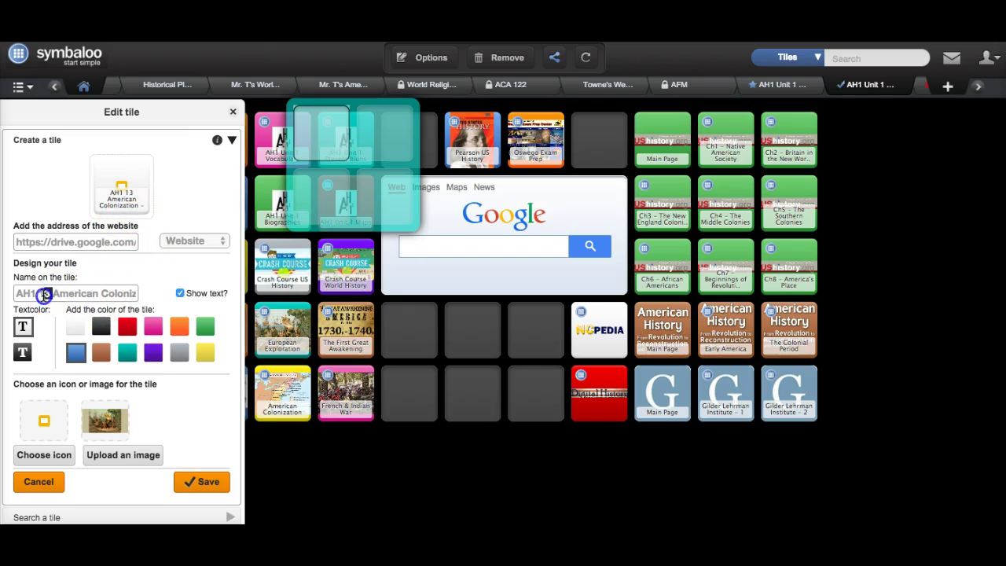
{"action": "key", "text": "BackSpace"}
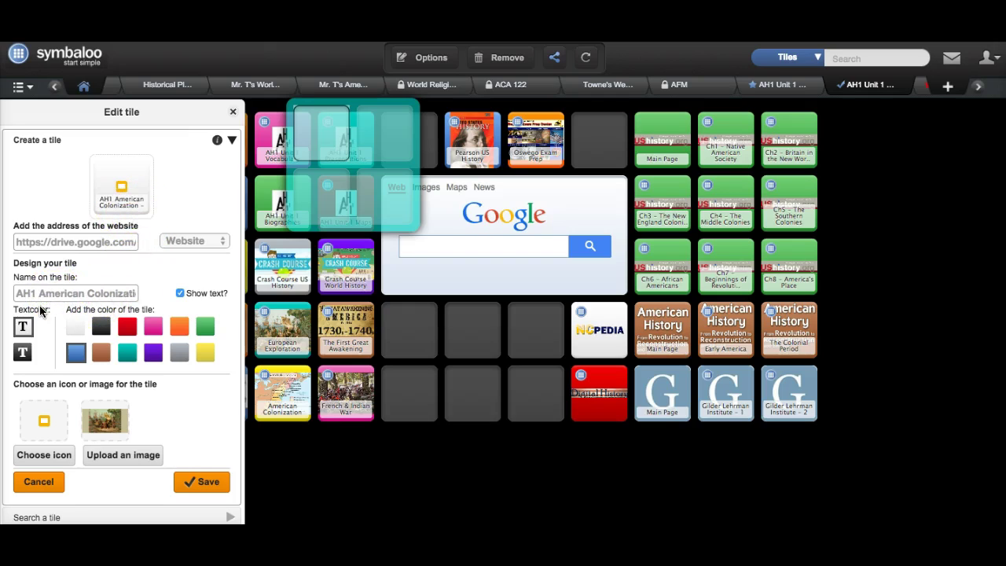
Edit the American Colonization tile to use the uploaded image AH1_Icon_01.jpg and save the tile
{"action": "left_click", "coordinate": [316, 138]}
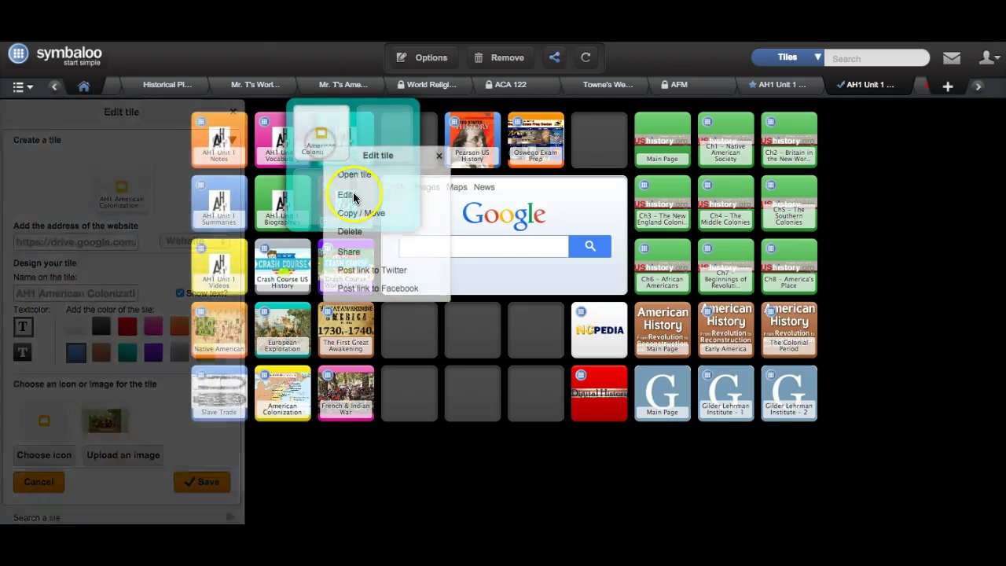
{"action": "left_click", "coordinate": [350, 195]}
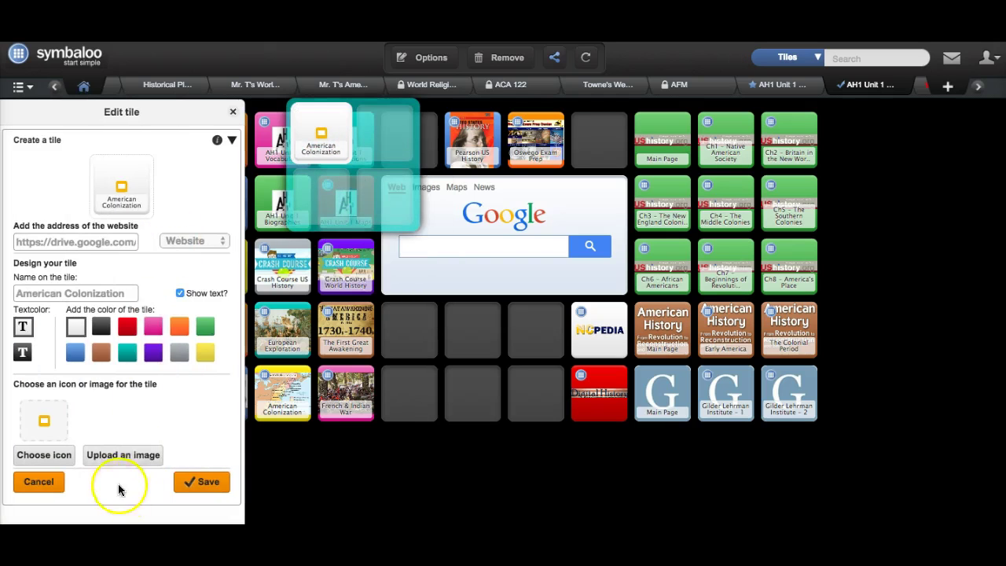
{"action": "left_click", "coordinate": [119, 458]}
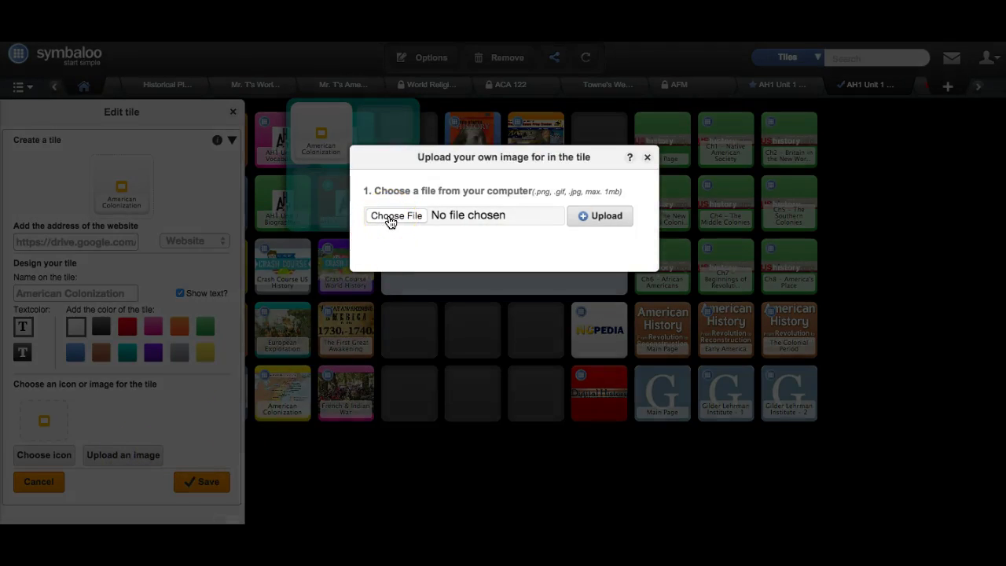
{"action": "left_click", "coordinate": [391, 220]}
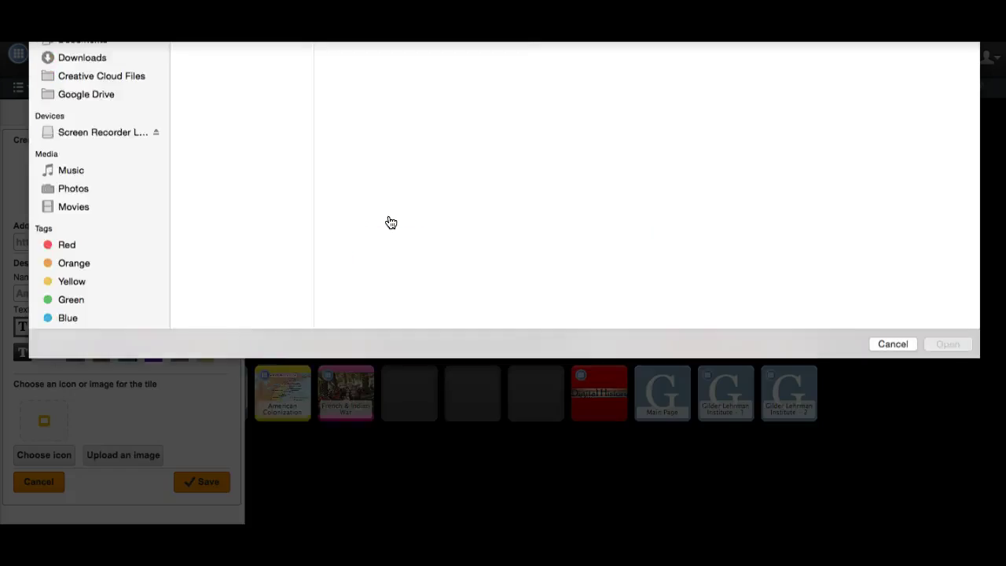
{"action": "left_click", "coordinate": [321, 206]}
{"action": "double_click", "coordinate": [233, 144]}
{"action": "left_click", "coordinate": [607, 221]}
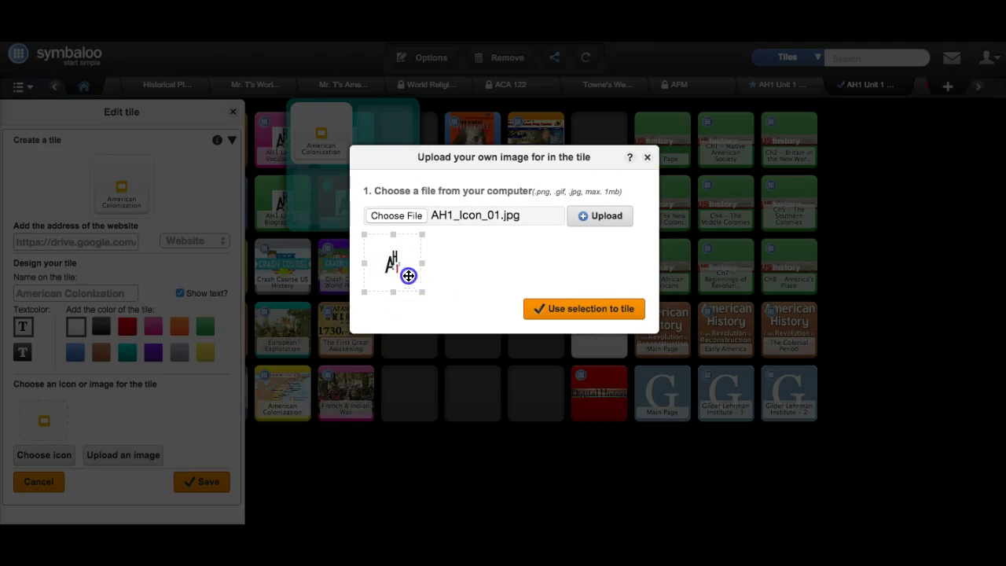
{"action": "left_click", "coordinate": [590, 307]}
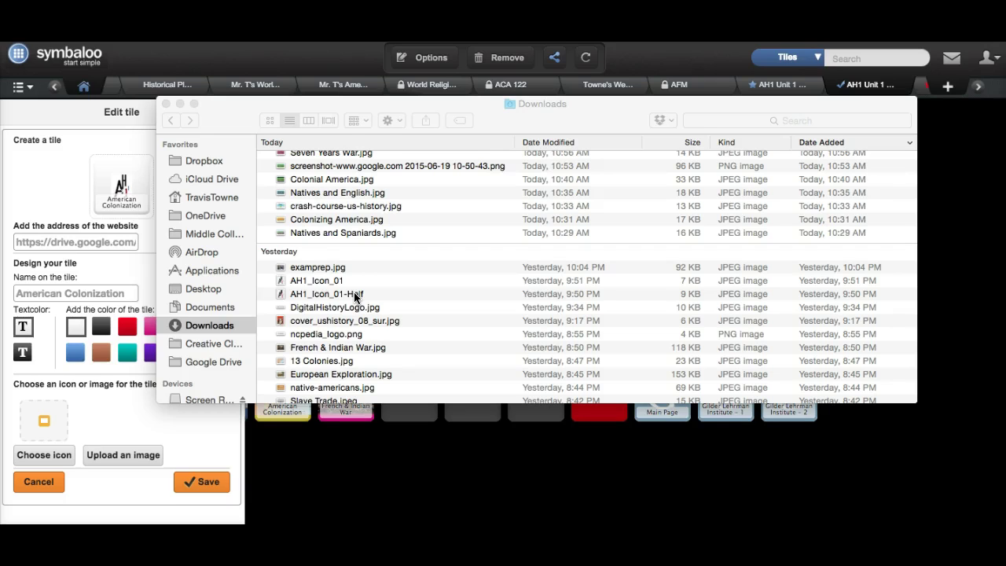
{"action": "left_click", "coordinate": [166, 103]}
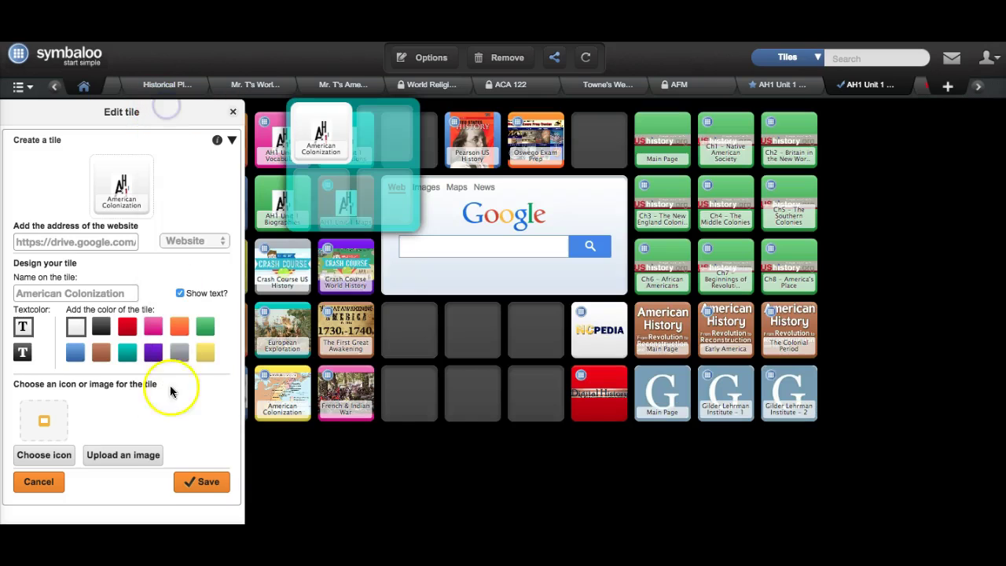
{"action": "left_click", "coordinate": [207, 488]}
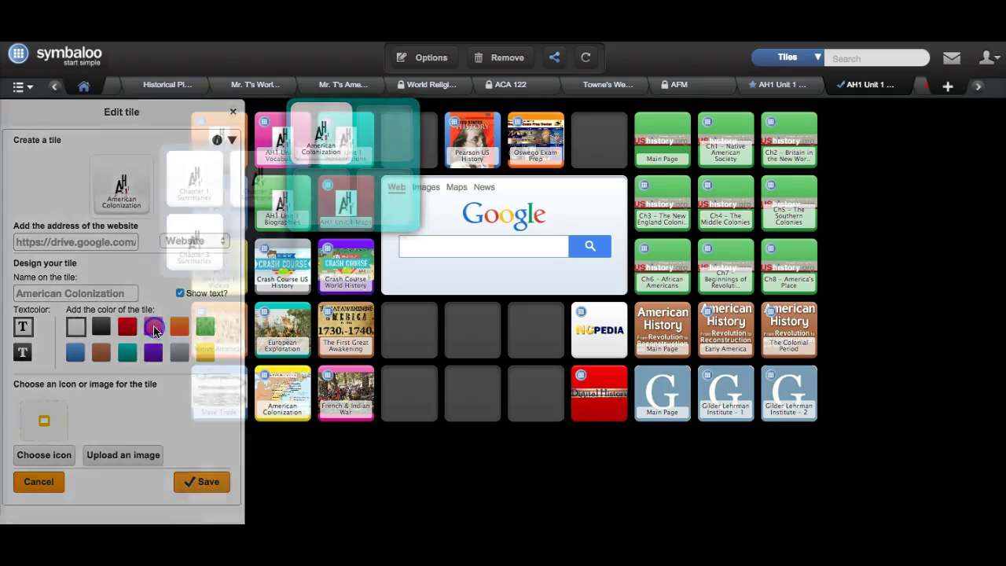
Open the Chapter 1 Summaries folder from its tile and show its files as a list
{"action": "left_click", "coordinate": [206, 221]}
{"action": "left_click", "coordinate": [199, 203]}
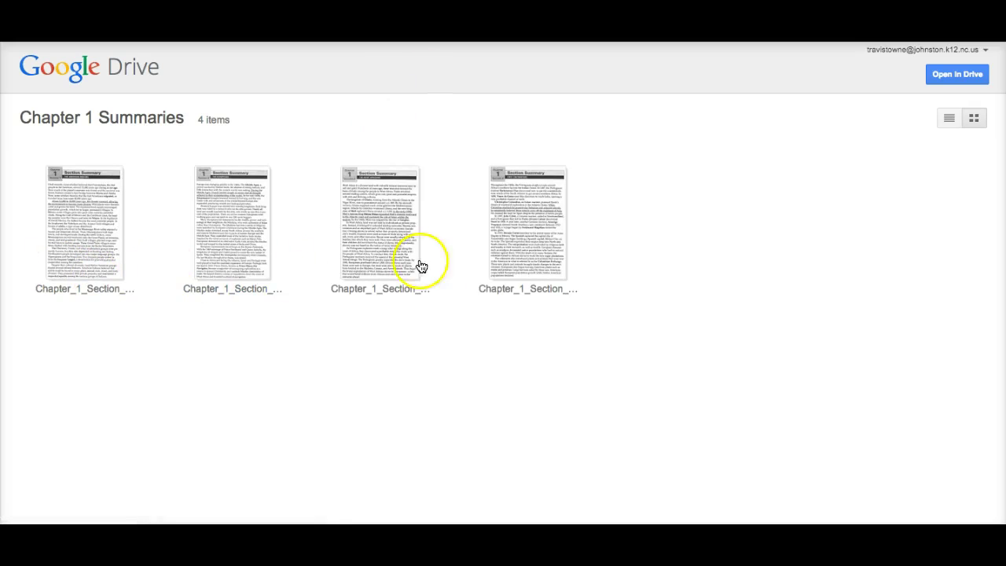
{"action": "left_click", "coordinate": [951, 117]}
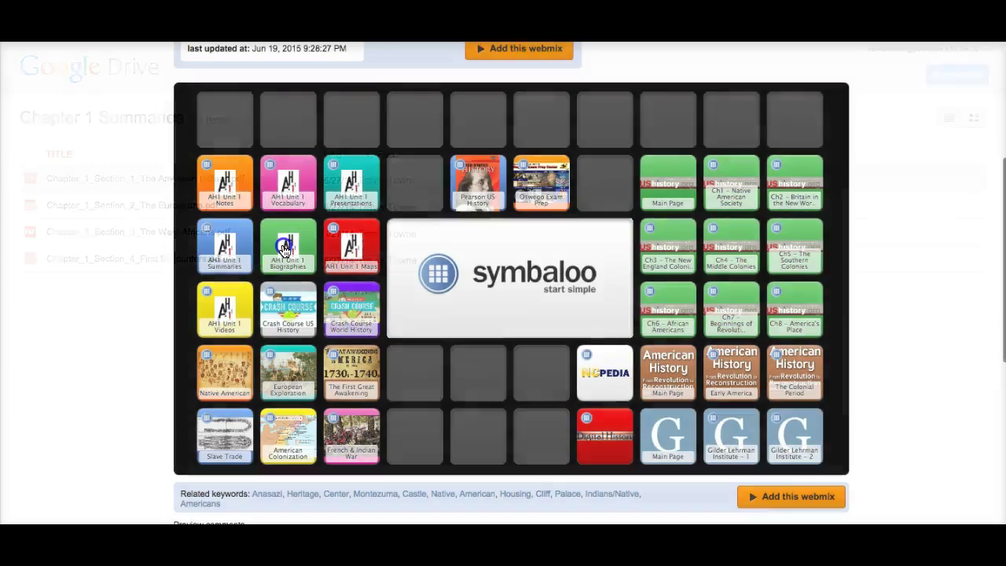
Open the AH1 Unit 1 Biographies webmix from its tile and look through the biography tiles
{"action": "left_click", "coordinate": [285, 250]}
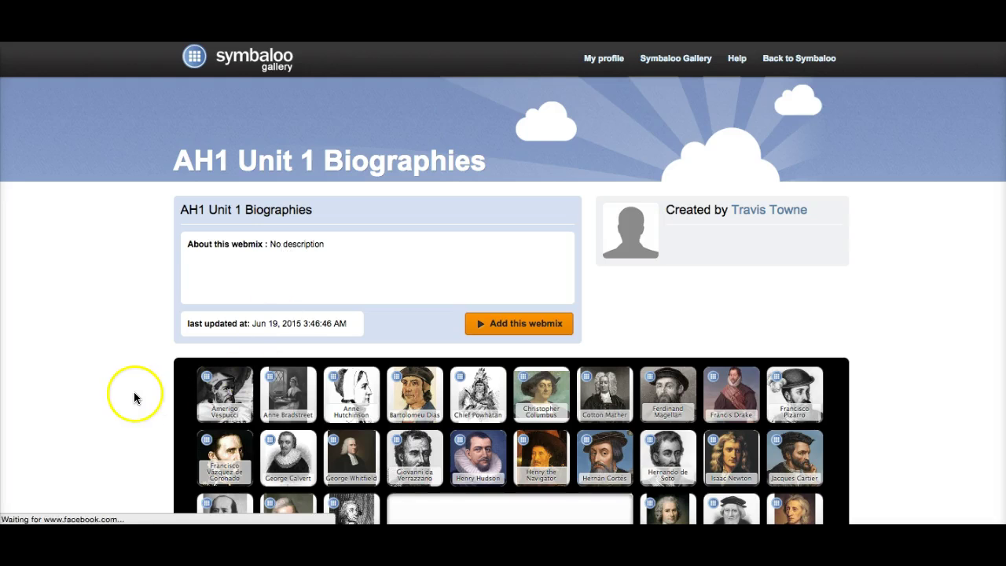
{"action": "scroll", "coordinate": [134, 395], "scroll_direction": "down", "scroll_amount": 5}
{"action": "scroll", "coordinate": [134, 391], "scroll_direction": "down", "scroll_amount": 2}
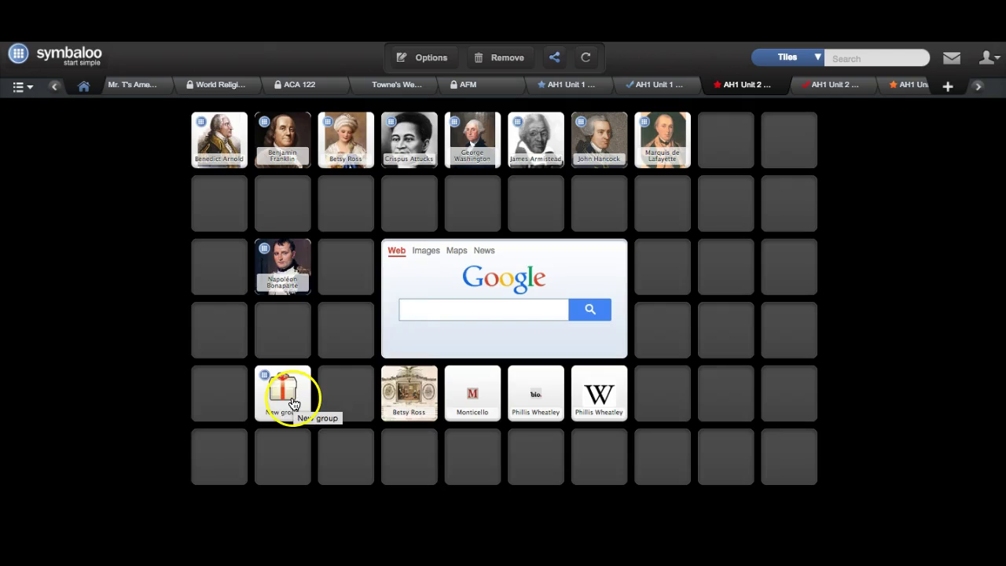
Enlarge the folder of the new group holding the King George III tiles to four columns by four rows
{"action": "right_click", "coordinate": [293, 403]}
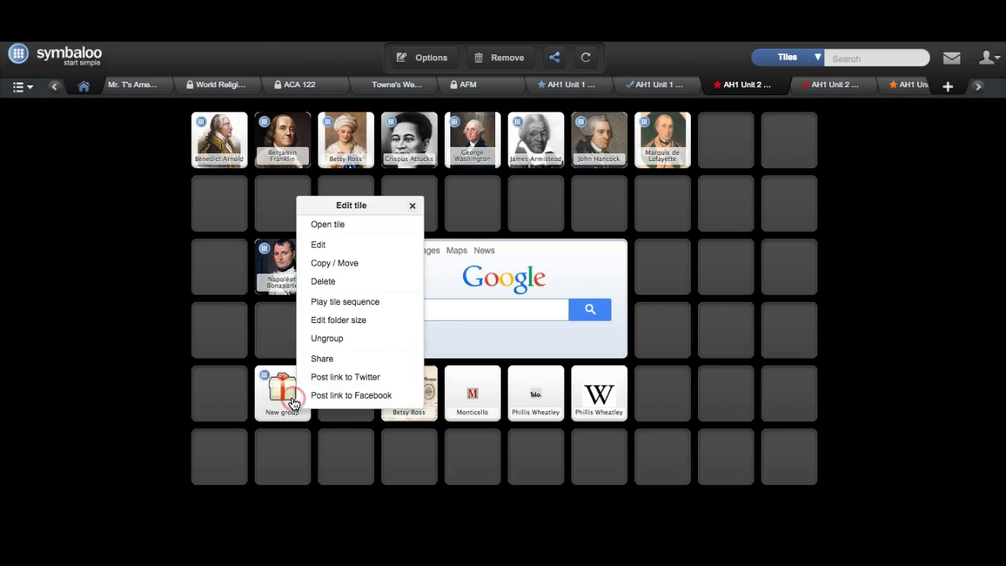
{"action": "left_click", "coordinate": [345, 322]}
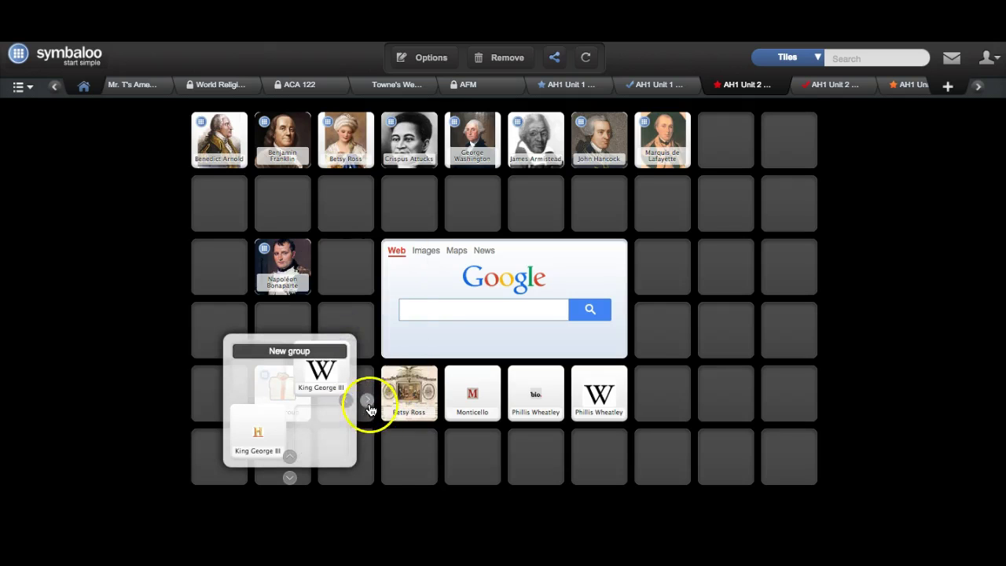
{"action": "left_click", "coordinate": [366, 401]}
{"action": "left_click", "coordinate": [428, 403]}
{"action": "left_click", "coordinate": [353, 478]}
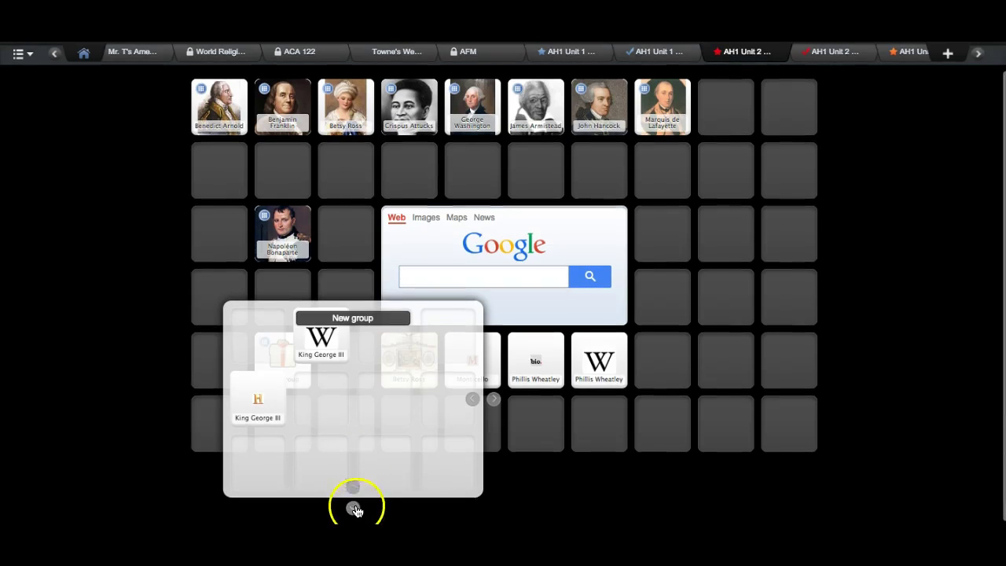
{"action": "left_click", "coordinate": [355, 511]}
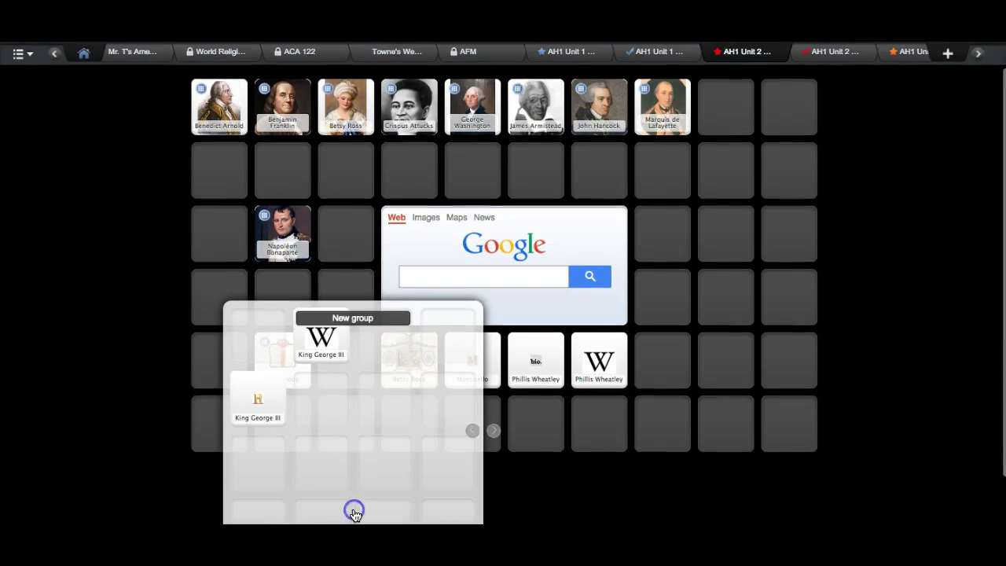
{"action": "left_click", "coordinate": [483, 328]}
Combine the two Phillis Wheatley tiles into a new group and open that group for editing
{"action": "left_click_drag", "start_coordinate": [537, 371], "coordinate": [644, 341]}
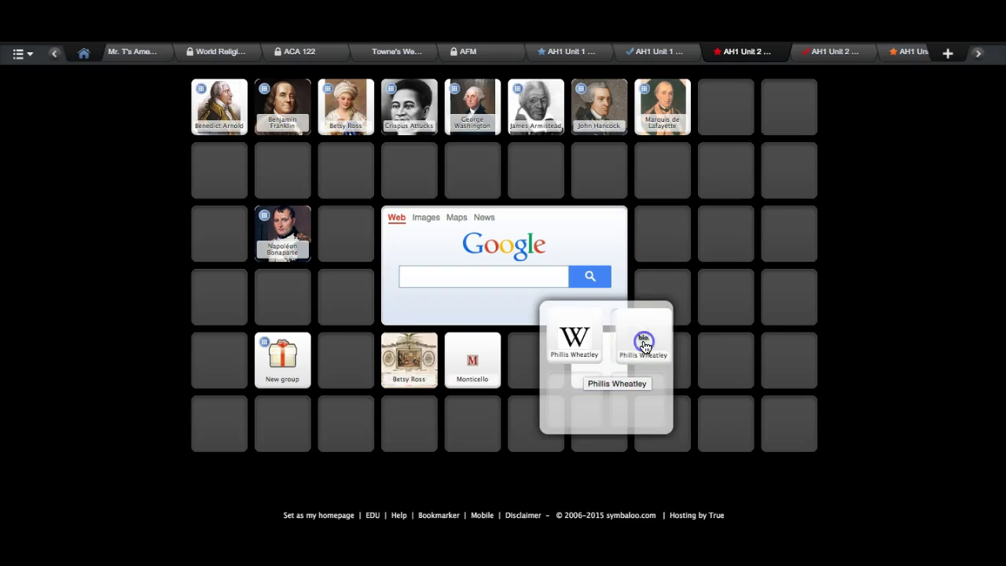
{"action": "left_click", "coordinate": [825, 359]}
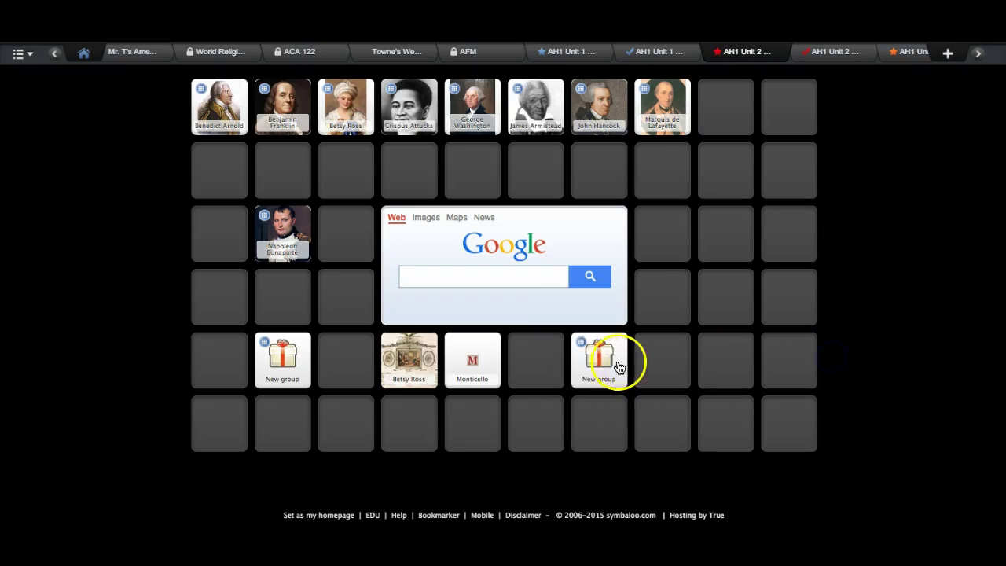
{"action": "right_click", "coordinate": [584, 359]}
{"action": "left_click", "coordinate": [613, 203]}
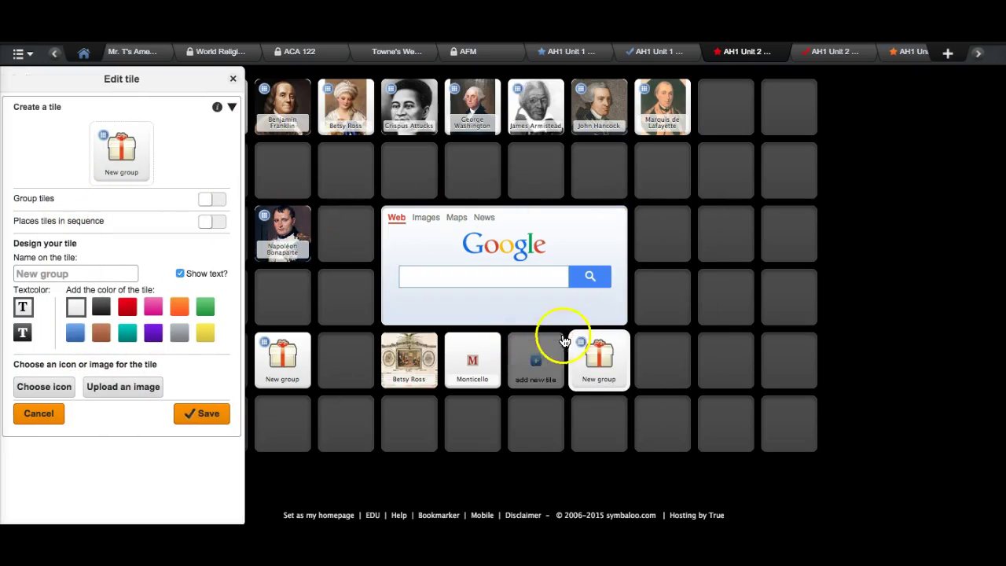
Review the webmix choices and the copy option for the Phillis Wheatley group, and close the dialog without transferring it
{"action": "right_click", "coordinate": [602, 359]}
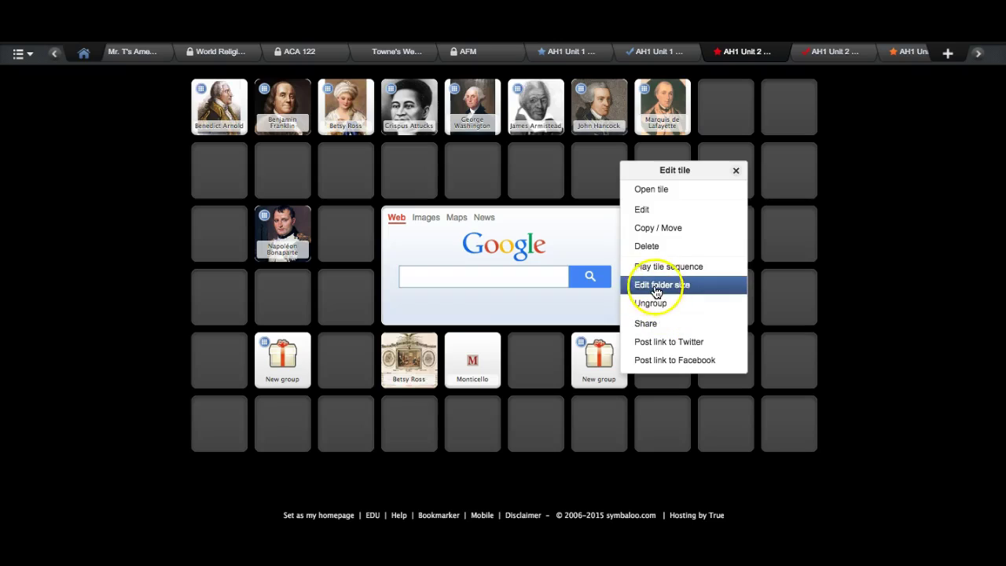
{"action": "left_click", "coordinate": [662, 229]}
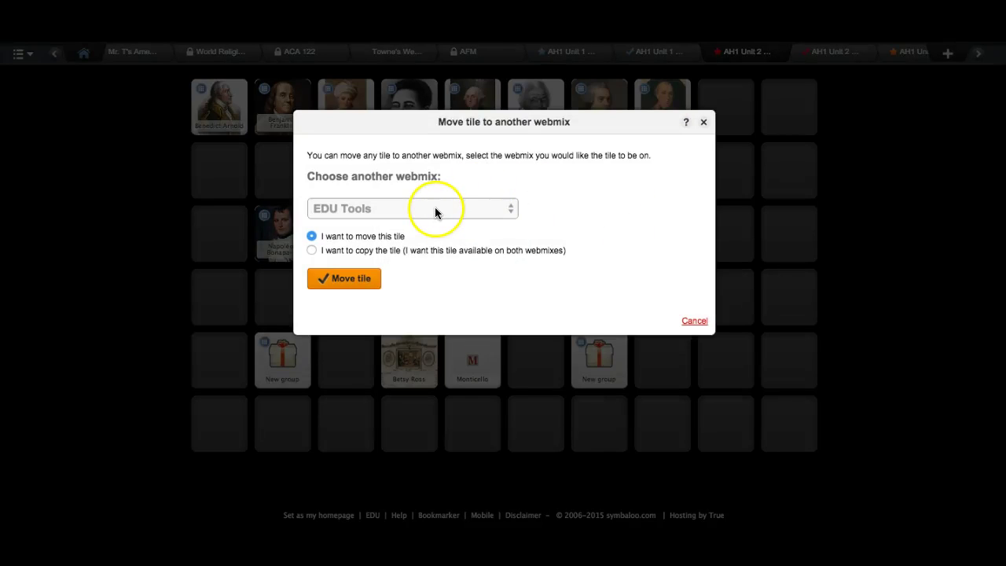
{"action": "left_click", "coordinate": [435, 209]}
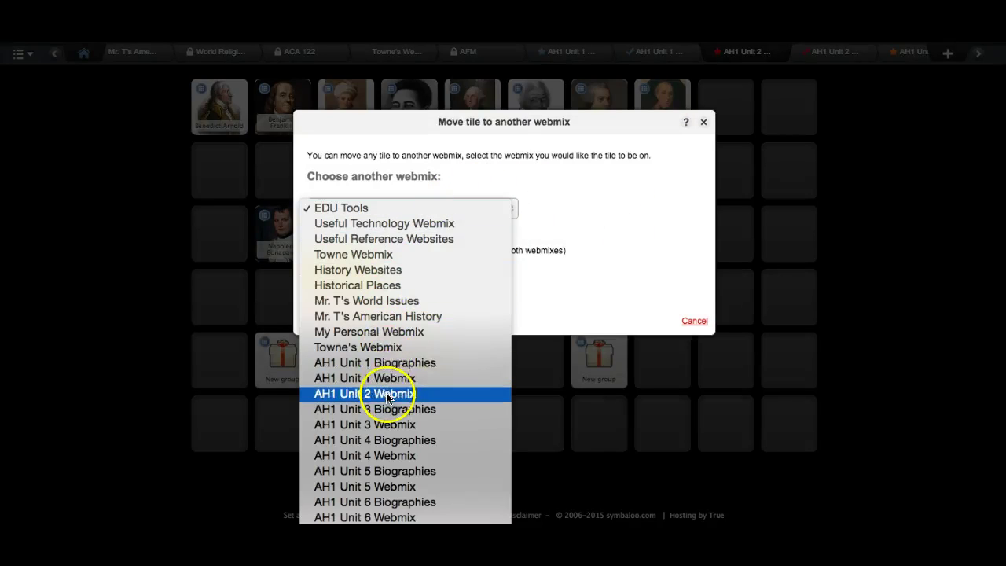
{"action": "left_click", "coordinate": [588, 284]}
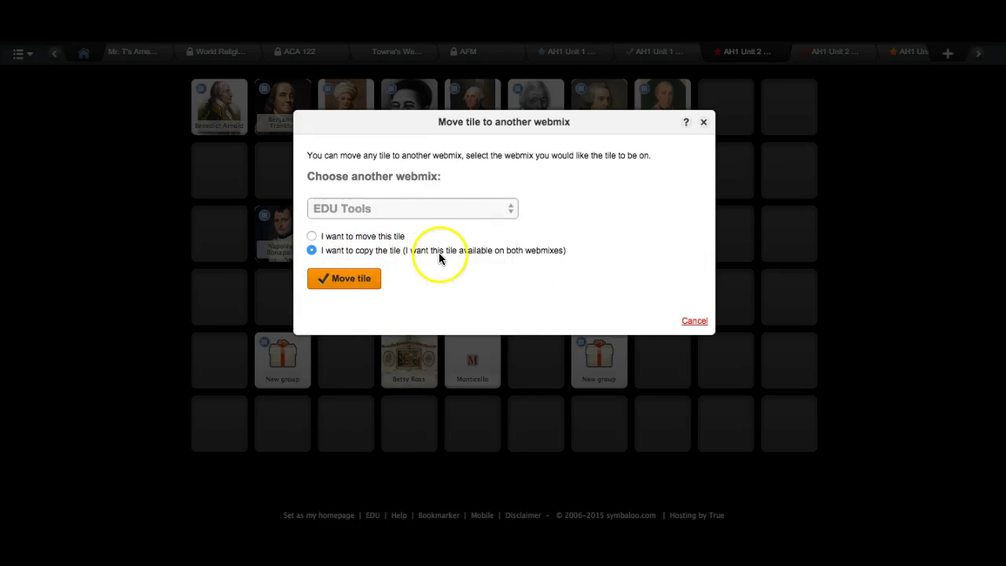
{"action": "left_click", "coordinate": [423, 208]}
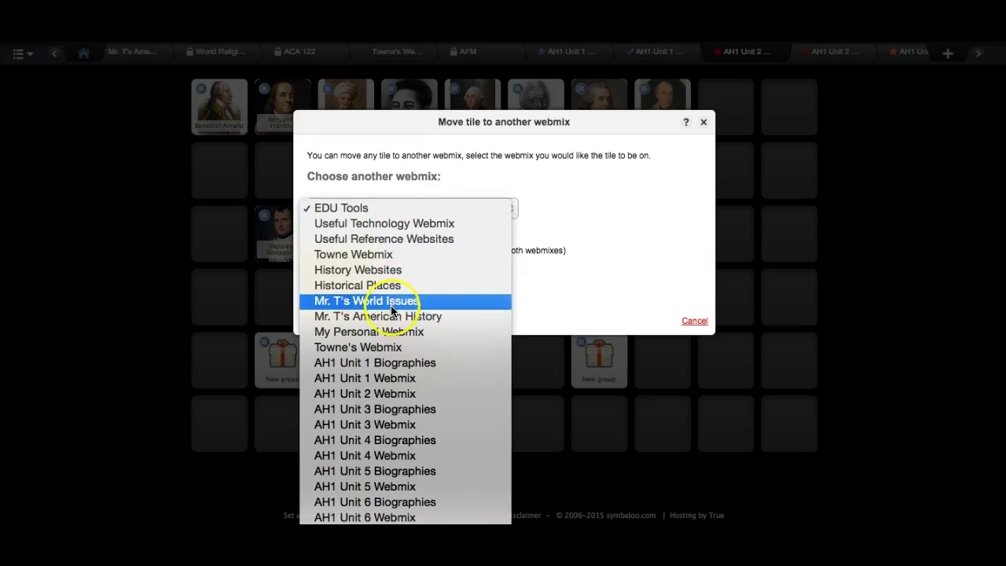
{"action": "left_click", "coordinate": [628, 273]}
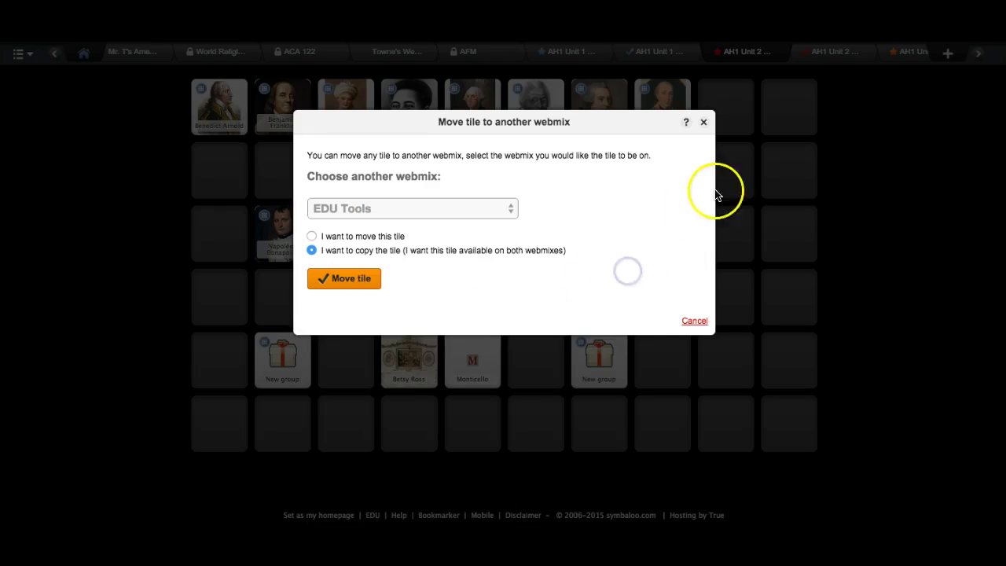
{"action": "left_click", "coordinate": [706, 125]}
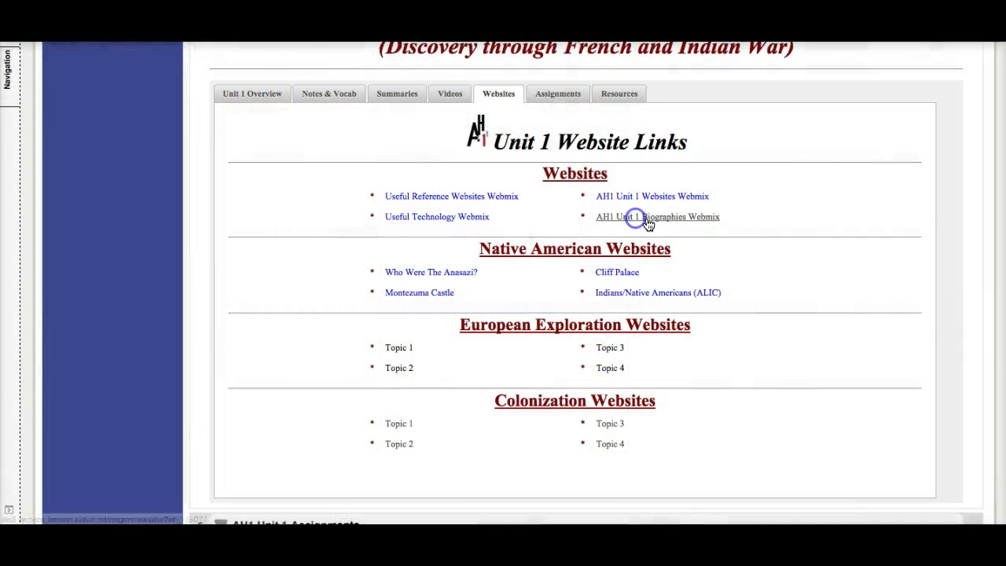
View the AH1 Unit 1 Biographies Webmix from the Moodle course and the AH1 Unit 1 Webmix embedded on the school website
{"action": "left_click", "coordinate": [647, 219]}
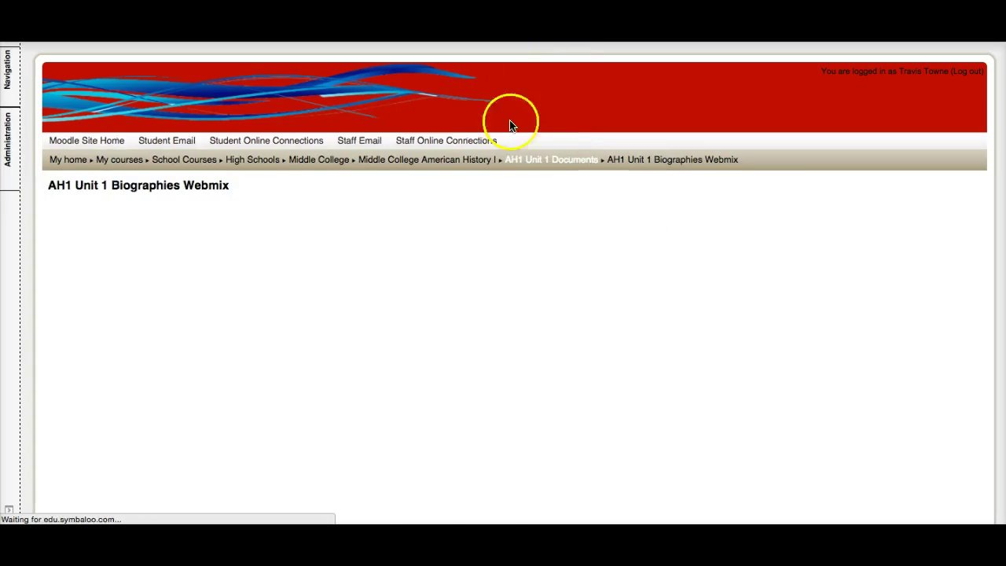
{"action": "scroll", "coordinate": [461, 316], "scroll_direction": "down", "scroll_amount": 3}
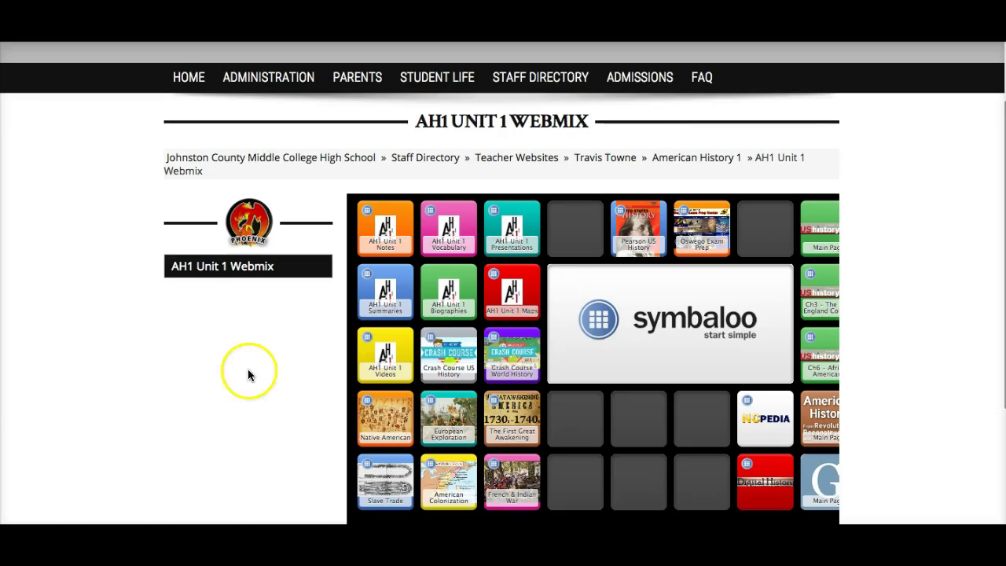
{"action": "scroll", "coordinate": [246, 375], "scroll_direction": "down", "scroll_amount": 1}
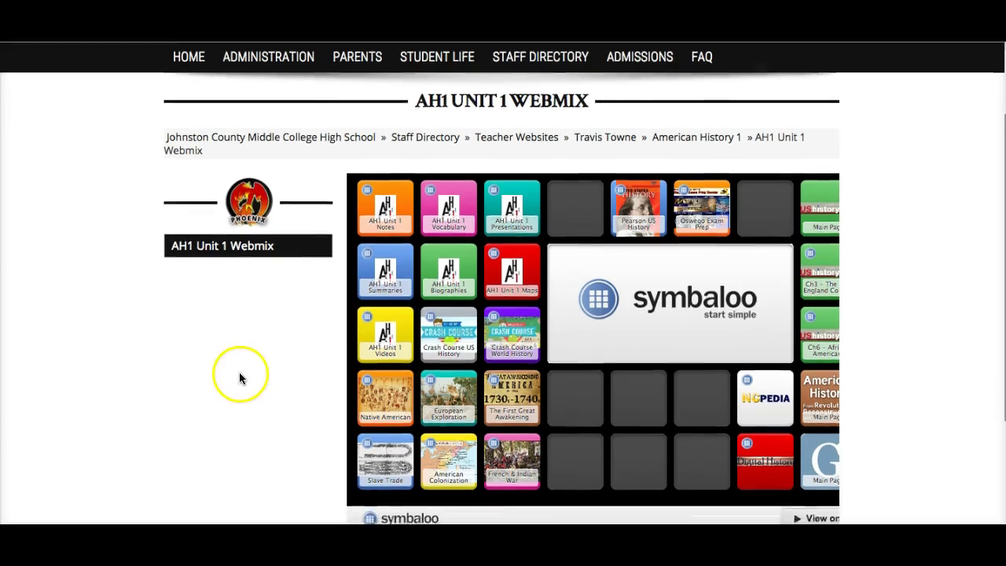
{"action": "scroll", "coordinate": [467, 384], "scroll_direction": "right", "scroll_amount": 3}
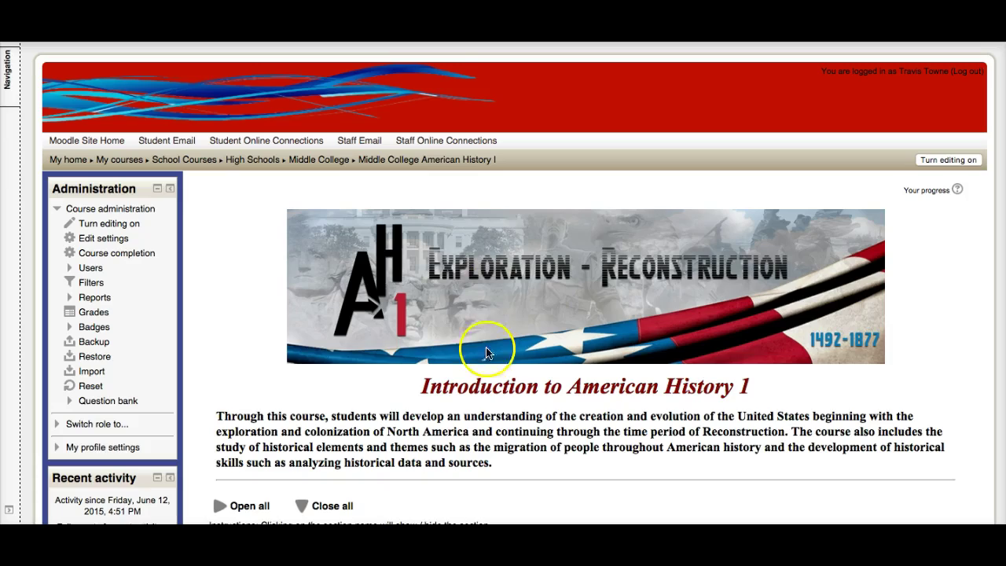
Open the Symbaloo Assignment from the Intro Unit assignments in the American History I Moodle course
{"action": "scroll", "coordinate": [464, 384], "scroll_direction": "down", "scroll_amount": 10}
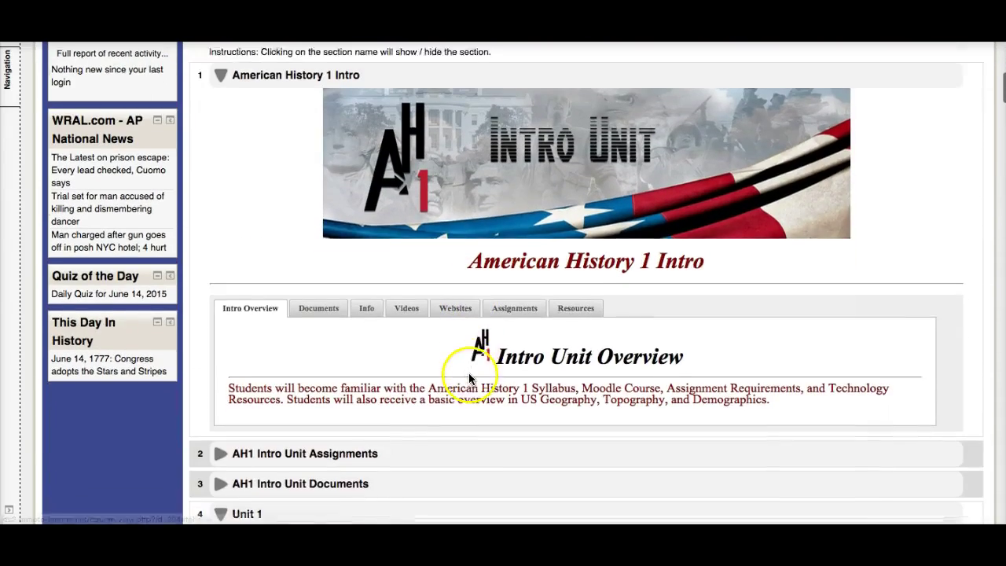
{"action": "left_click", "coordinate": [511, 302]}
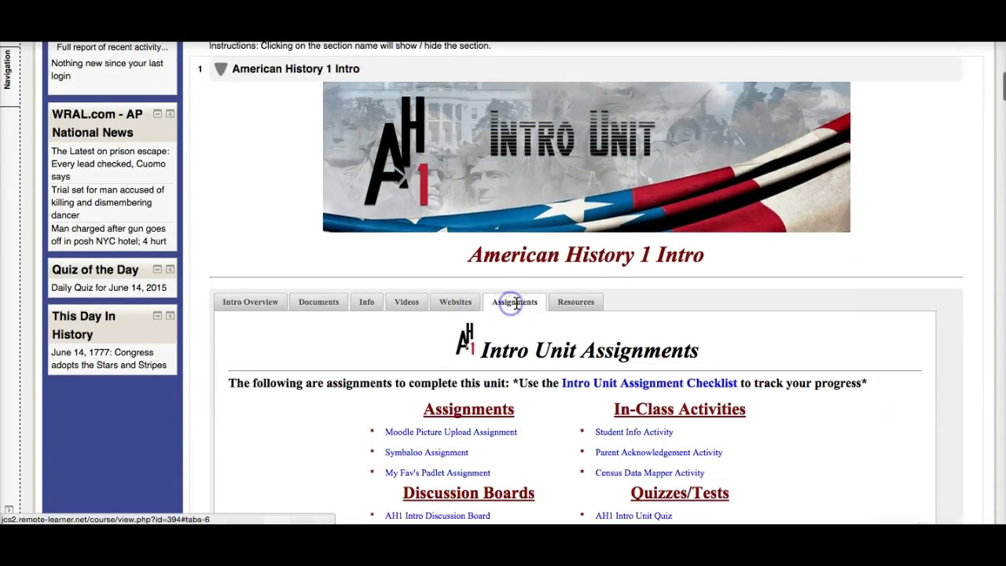
{"action": "left_click", "coordinate": [453, 304]}
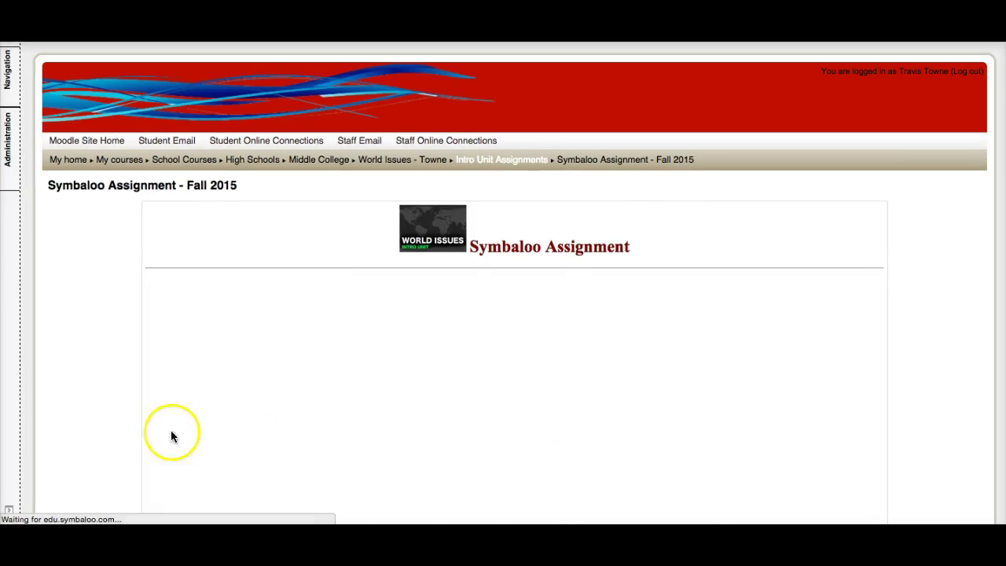
Review the Symbaloo Assignment instructions, the grading summary and the tiles of the webmix embedded in the assignment page
{"action": "scroll", "coordinate": [202, 386], "scroll_direction": "down", "scroll_amount": 8}
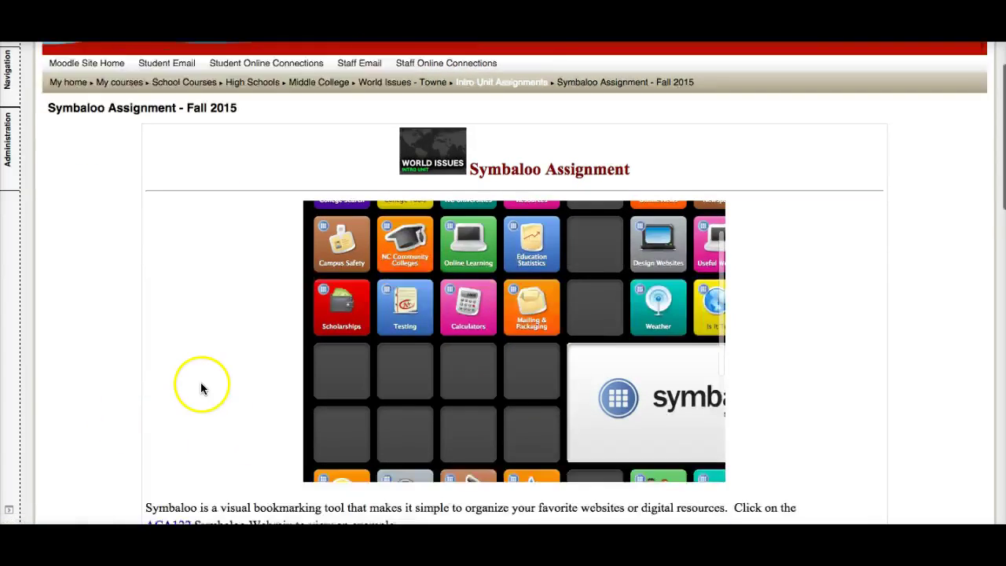
{"action": "scroll", "coordinate": [203, 386], "scroll_direction": "down", "scroll_amount": 3}
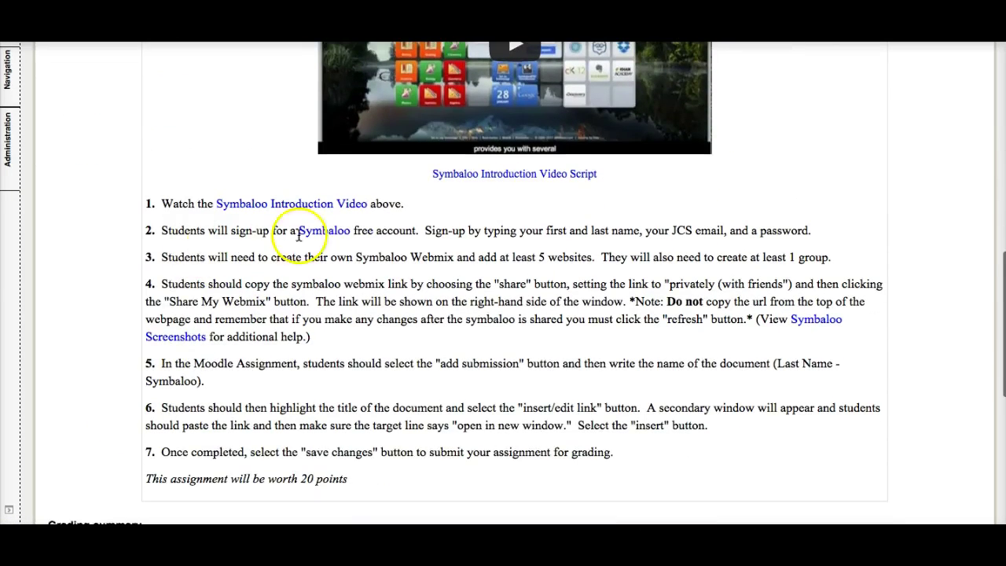
{"action": "scroll", "coordinate": [207, 472], "scroll_direction": "down", "scroll_amount": 5}
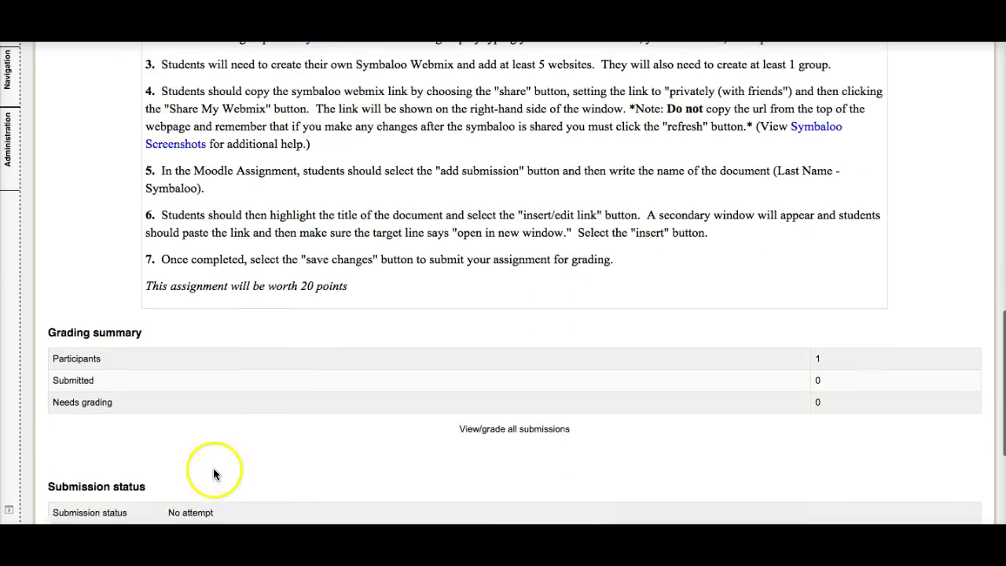
{"action": "scroll", "coordinate": [408, 243], "scroll_direction": "up", "scroll_amount": 15}
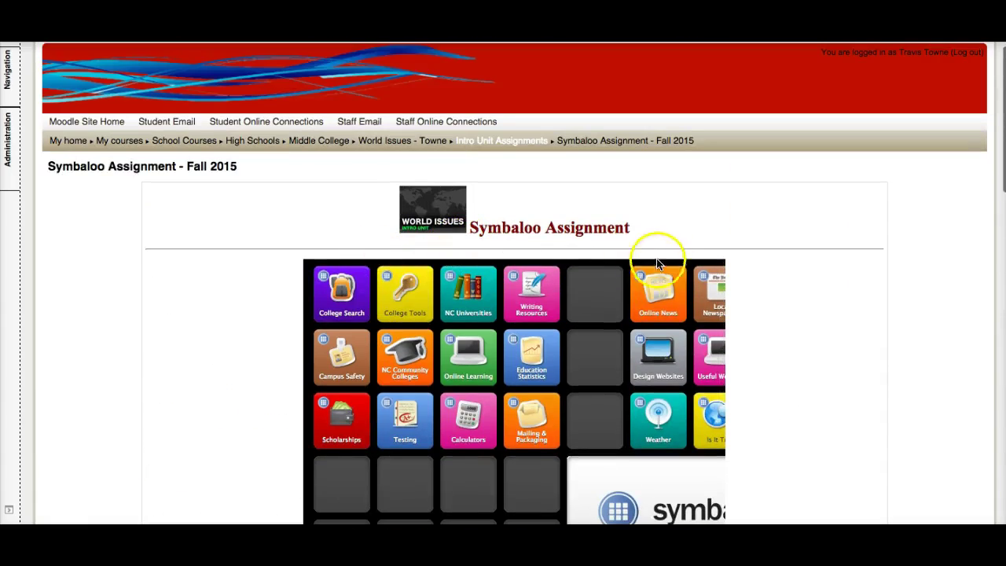
{"action": "scroll", "coordinate": [512, 389], "scroll_direction": "right", "scroll_amount": 5}
{"action": "scroll", "coordinate": [515, 384], "scroll_direction": "down", "scroll_amount": 4}
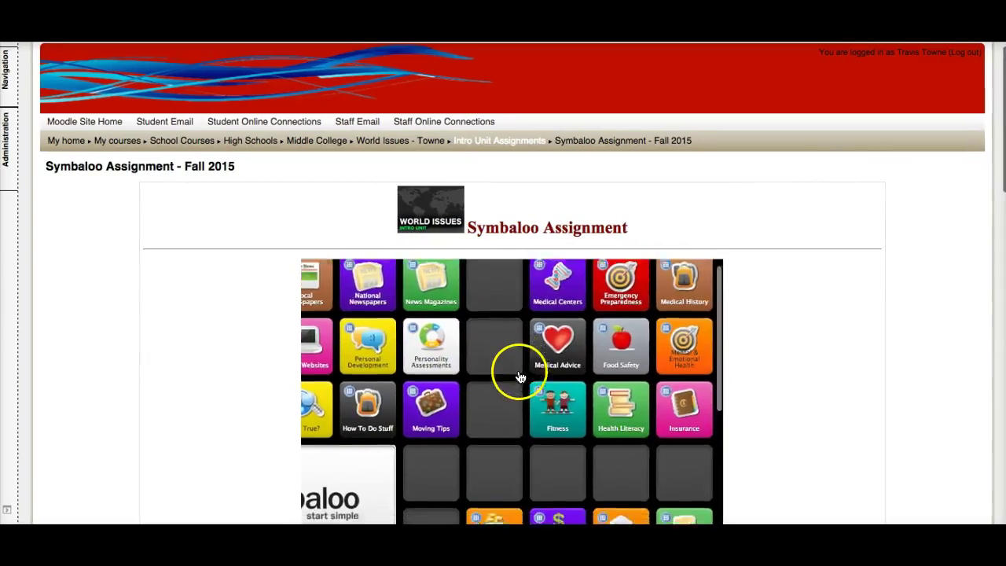
{"action": "scroll", "coordinate": [519, 377], "scroll_direction": "down", "scroll_amount": 3}
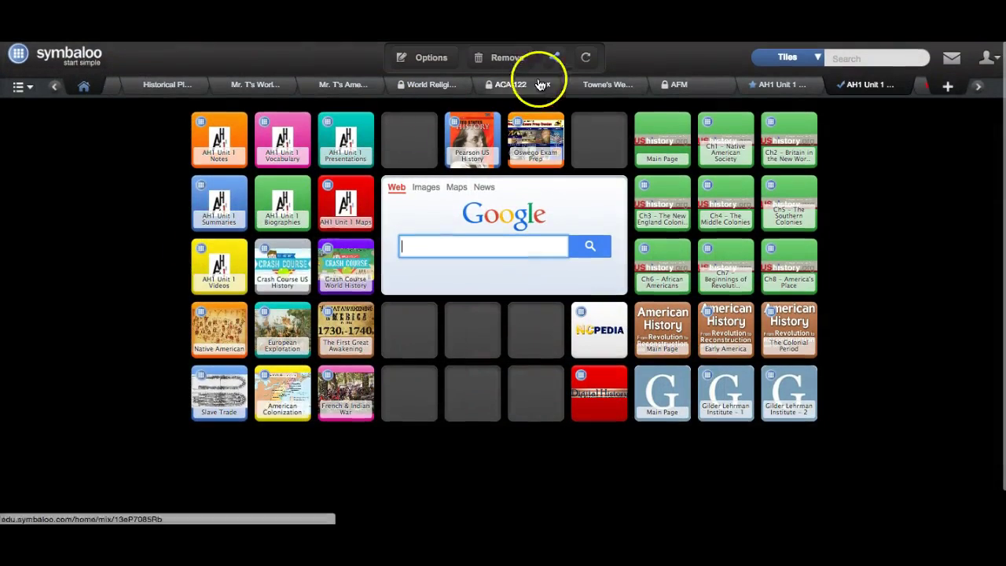
Update the shared AH1 Unit 1 Webmix with its latest changes in Symbaloo
{"action": "left_click", "coordinate": [586, 59]}
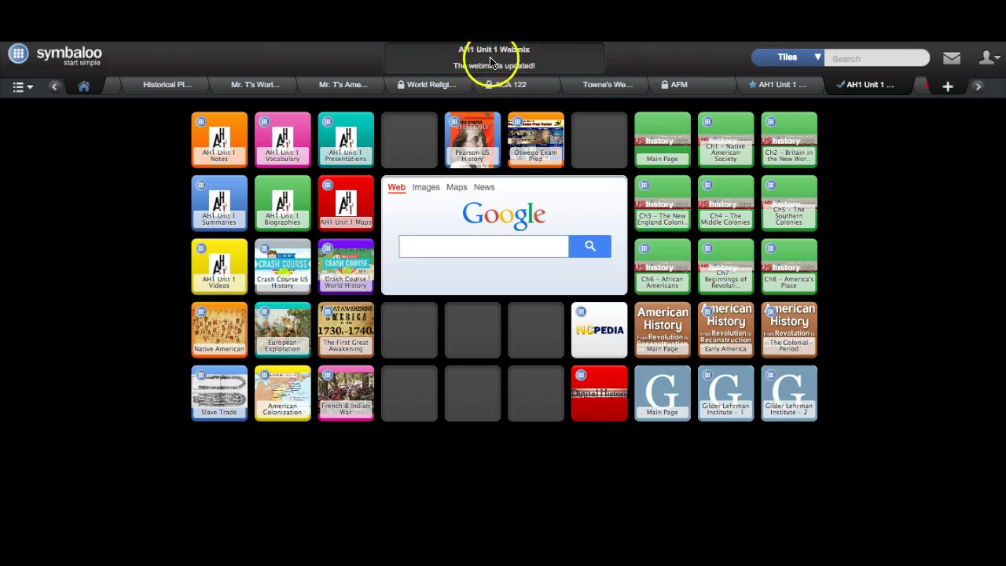
Browse the AFM webmix and the AH1 Unit 1 webmix of historical figures
{"action": "left_click", "coordinate": [697, 85]}
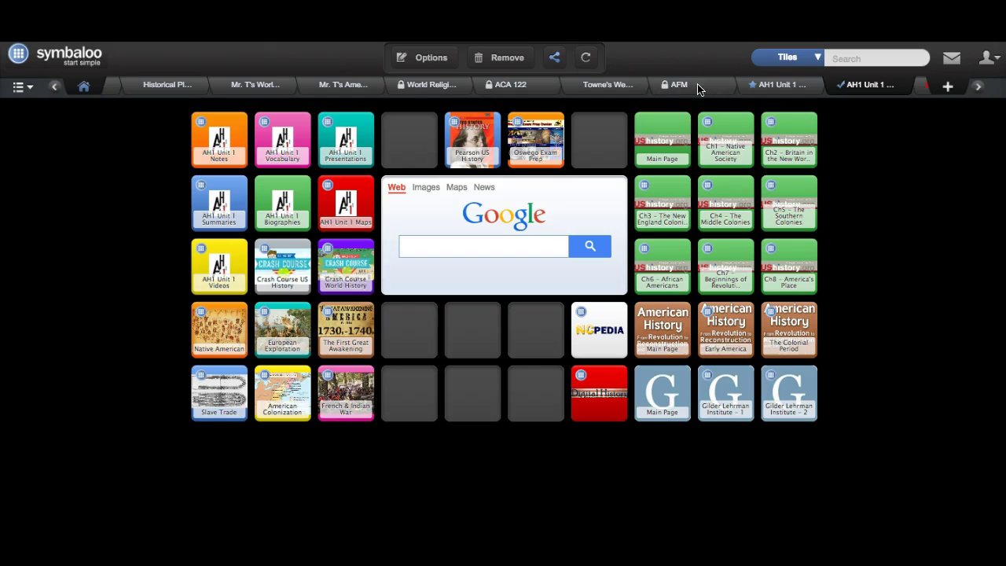
{"action": "left_click", "coordinate": [156, 88]}
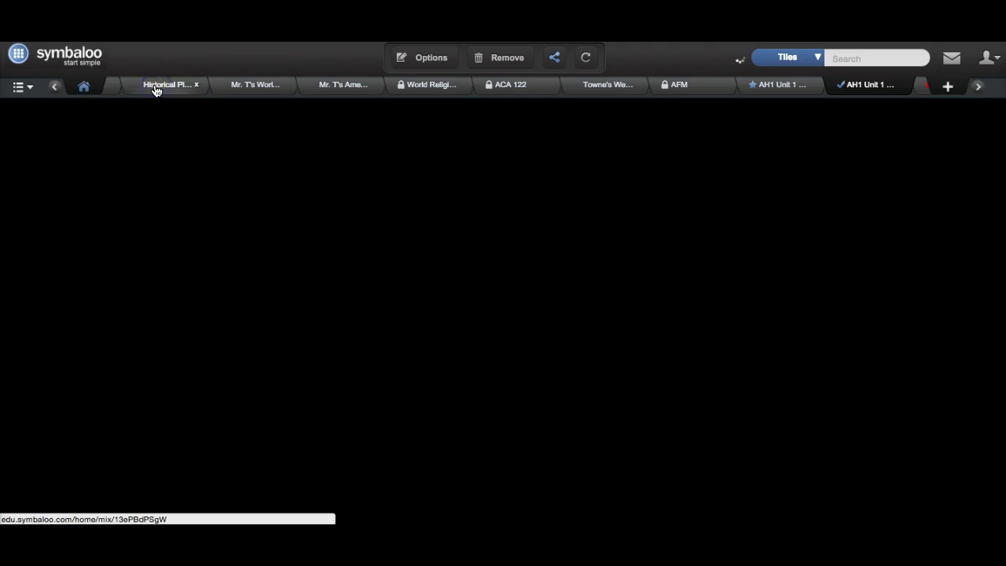
{"action": "left_click", "coordinate": [692, 88]}
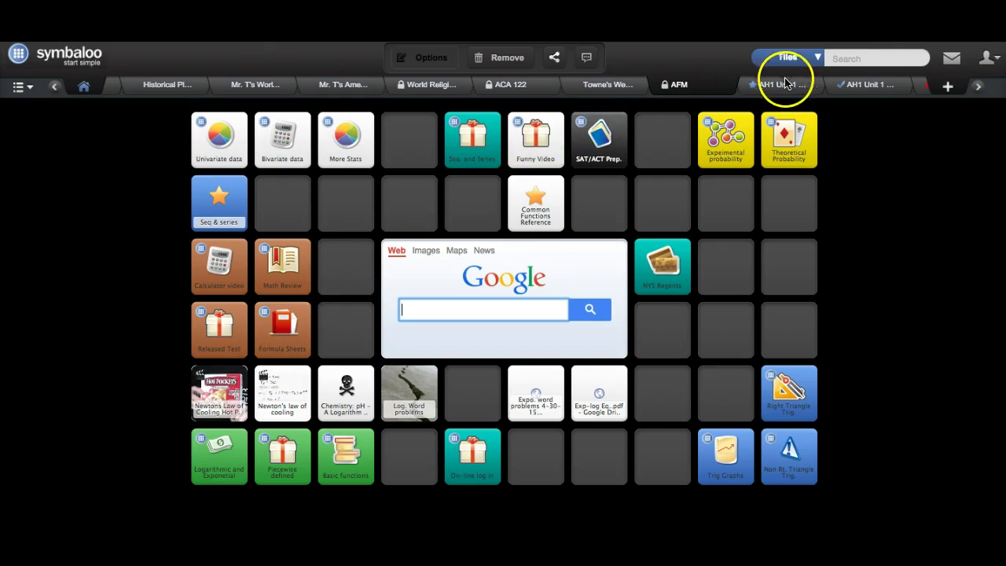
{"action": "left_click", "coordinate": [838, 88]}
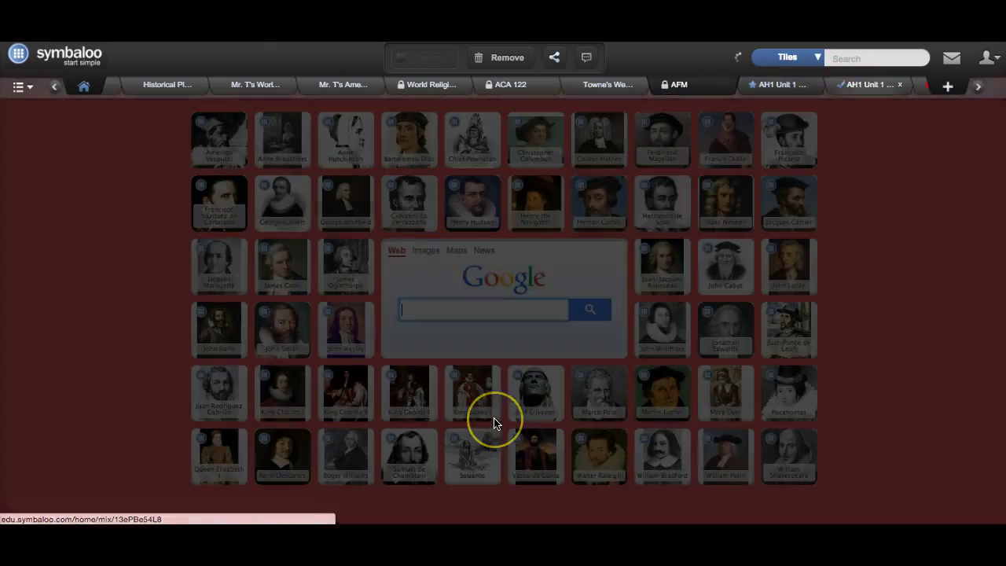